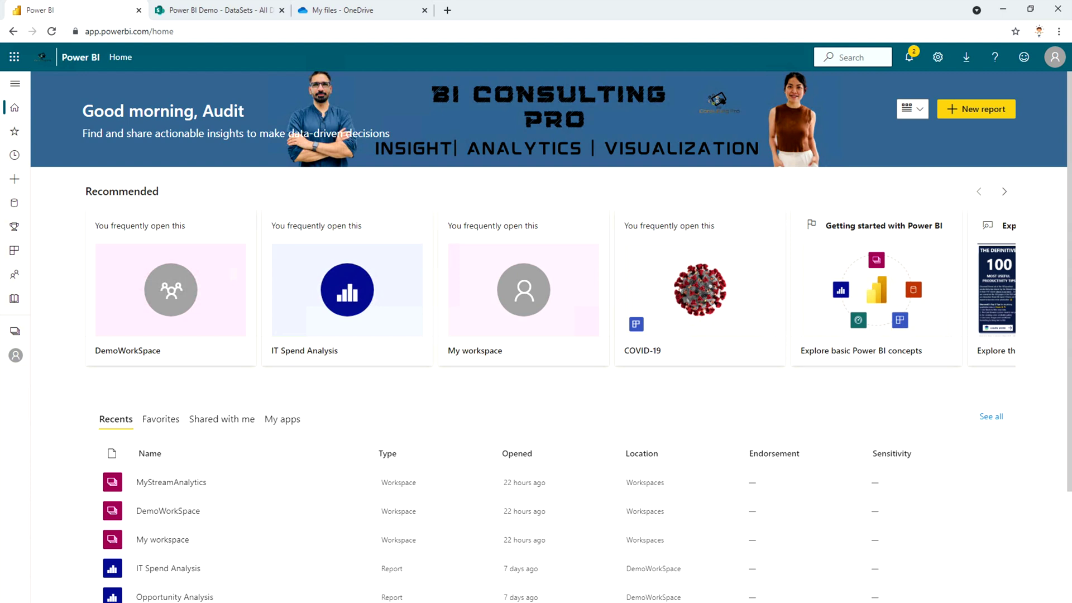
# Look over the SharePoint and OneDrive files, and copy the web address of the Power BI Demo site's DataSets library
pyautogui.click(244, 14)
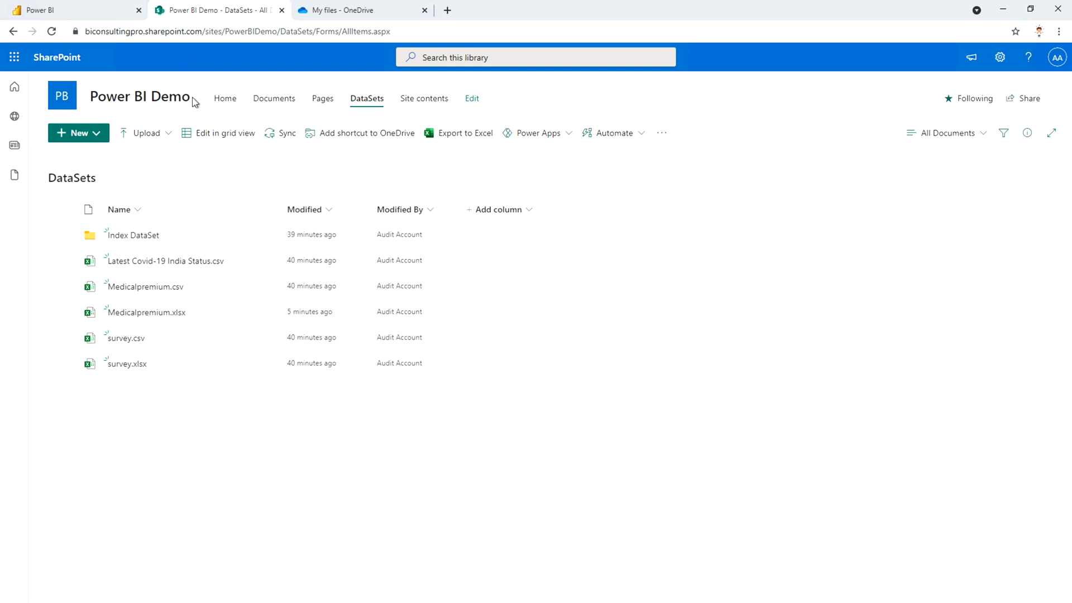
pyautogui.click(346, 11)
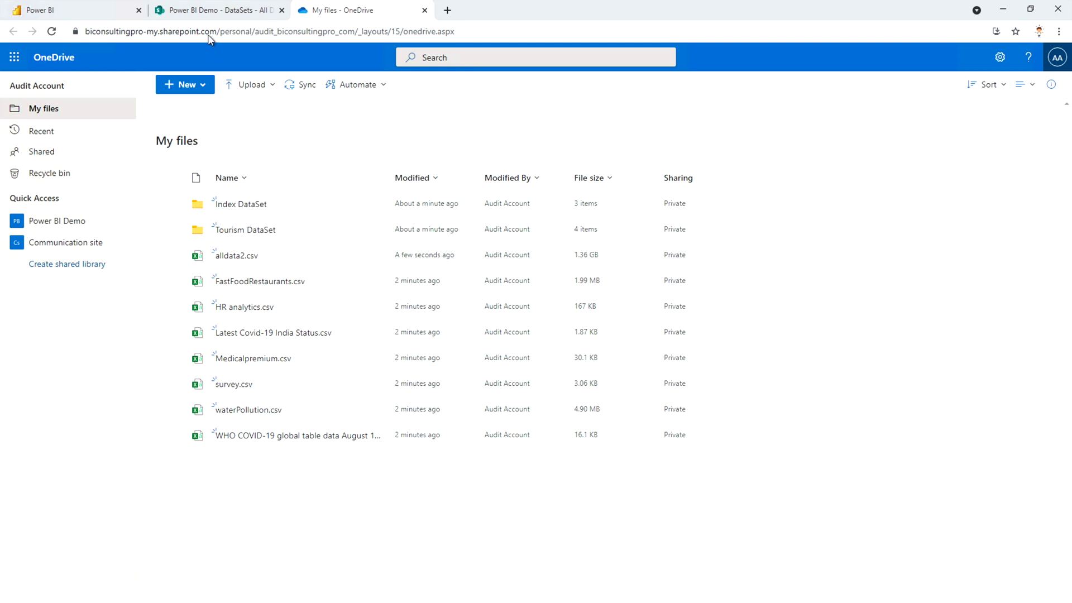
pyautogui.click(234, 17)
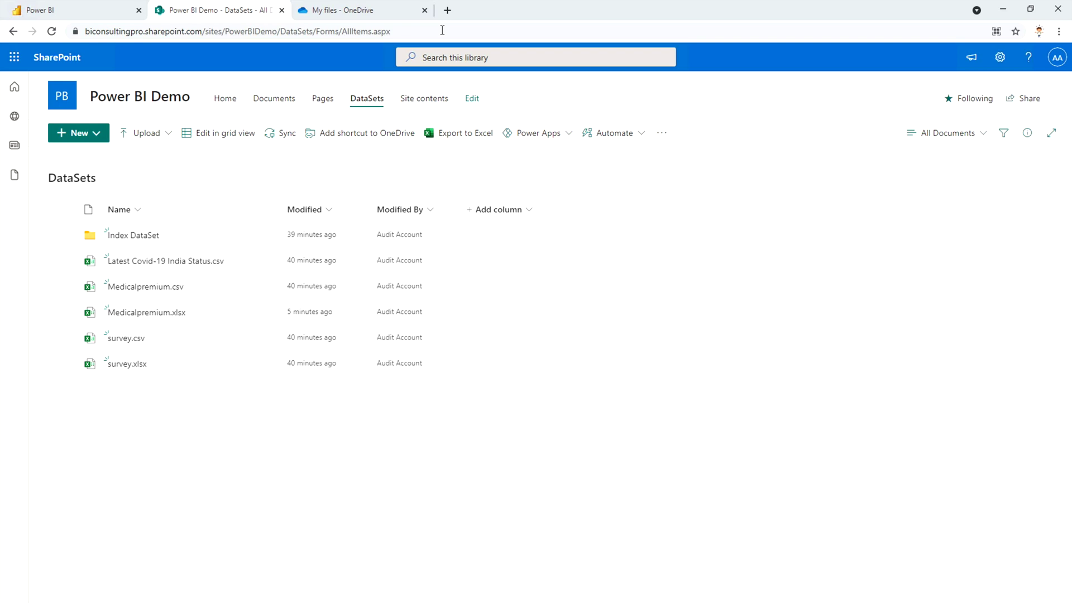
pyautogui.click(442, 31)
pyautogui.hotkey('ctrl', 'c')
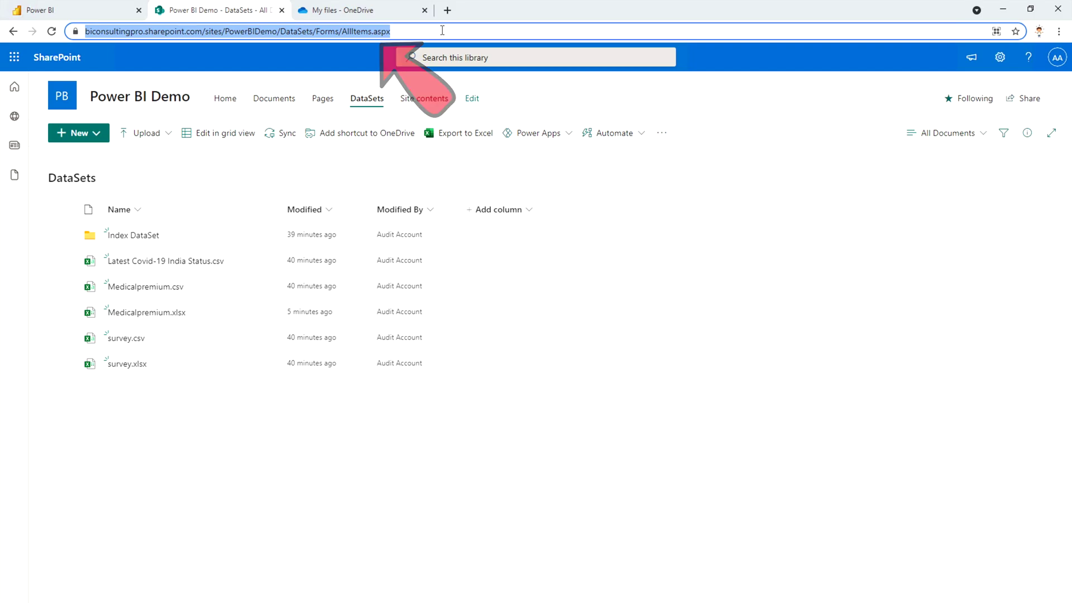
# Switch to Power BI Desktop and bring up the Online Services category in the full list of data sources
pyautogui.hotkey('alt', 'Tab')
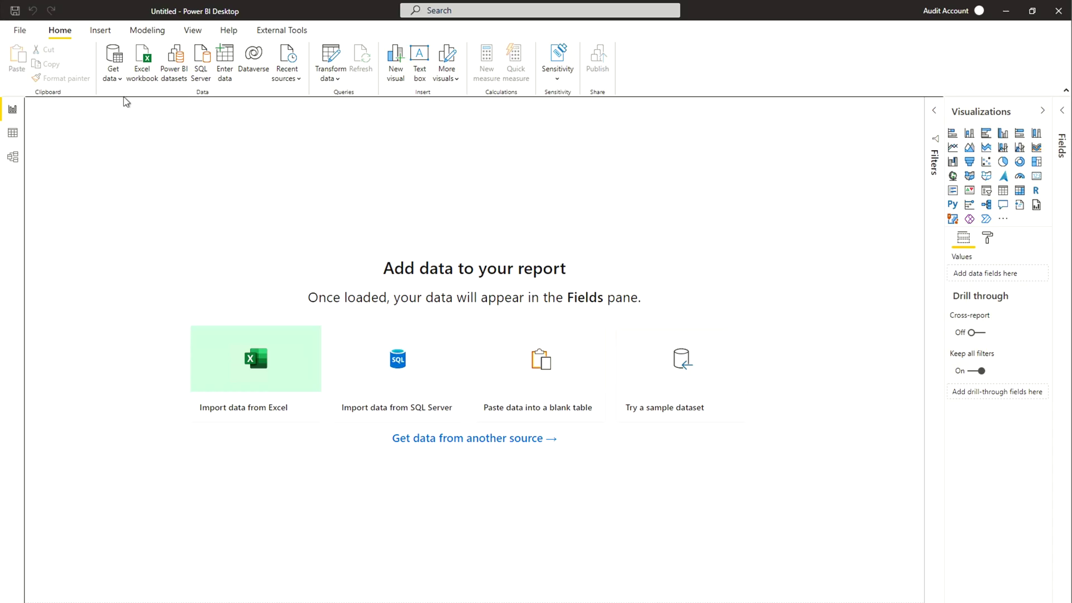
pyautogui.click(119, 80)
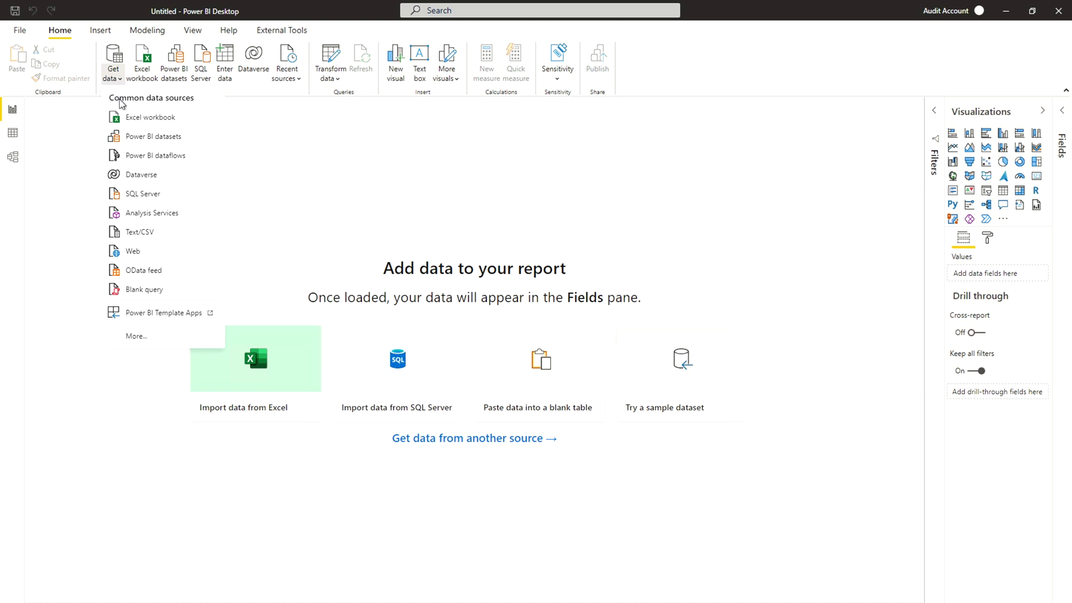
pyautogui.click(139, 339)
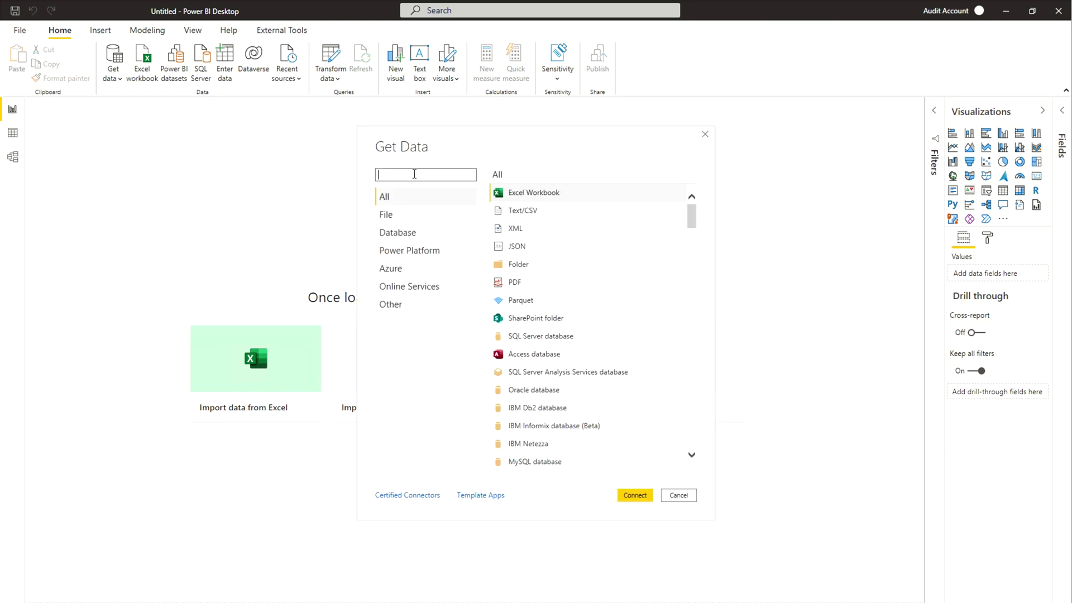
pyautogui.click(430, 293)
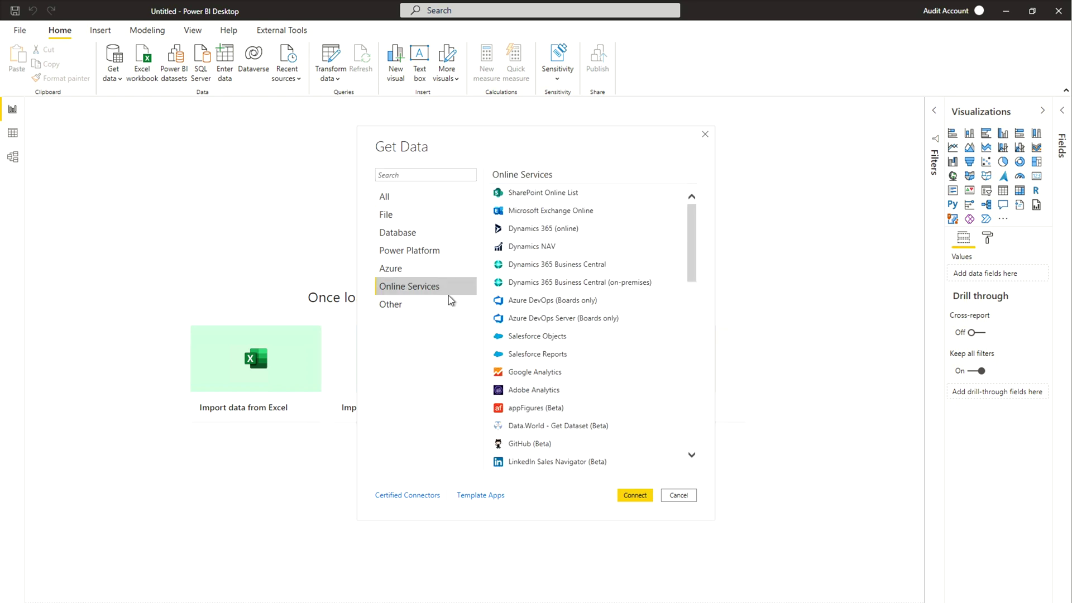
# Search the data sources for "sharepoint" and start a connection with the SharePoint folder connector
pyautogui.click(412, 175)
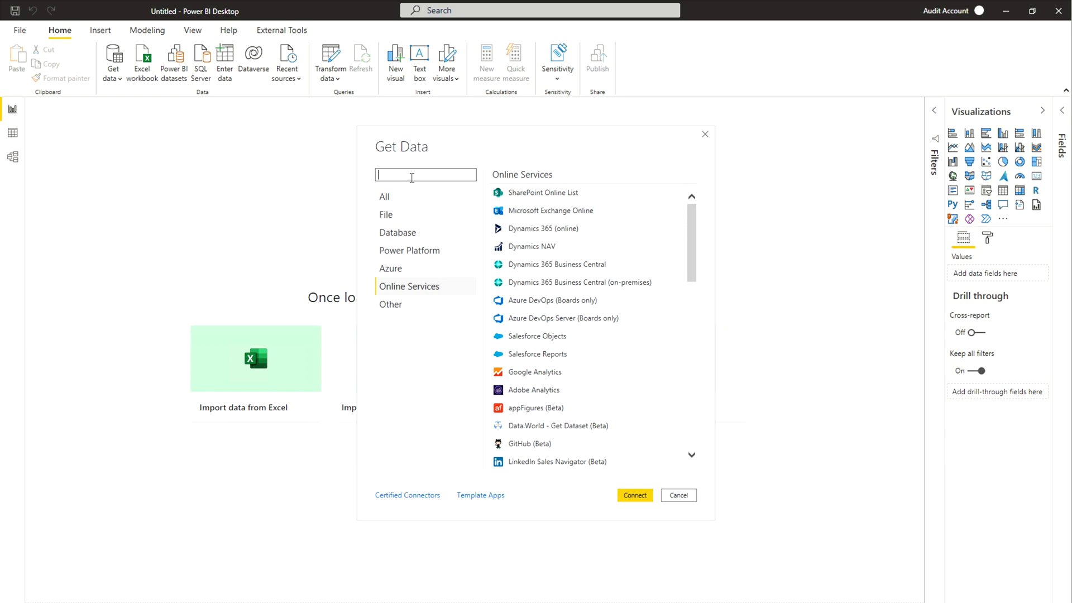
pyautogui.write('sharpoin')
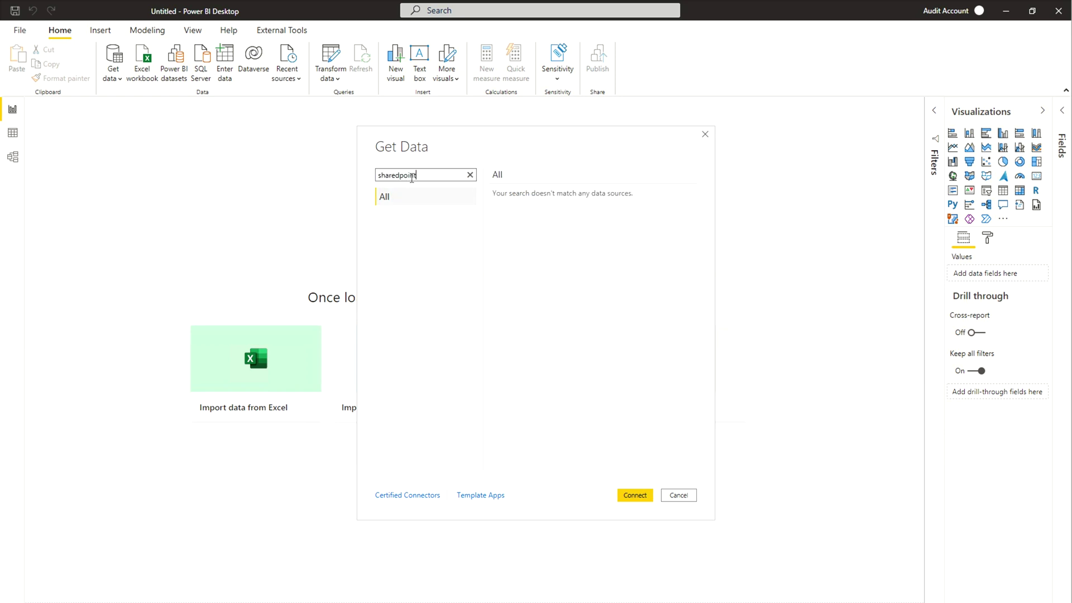
pyautogui.press('BackSpace')
pyautogui.press('BackSpace')
pyautogui.press('BackSpace')
pyautogui.press('BackSpace')
pyautogui.write('epoint')
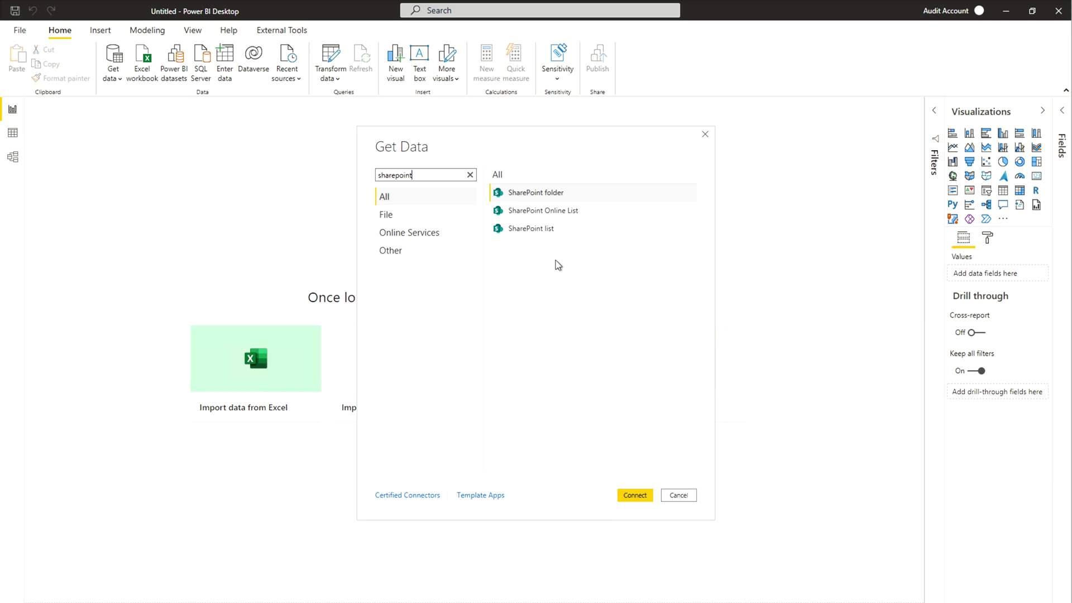
pyautogui.click(554, 198)
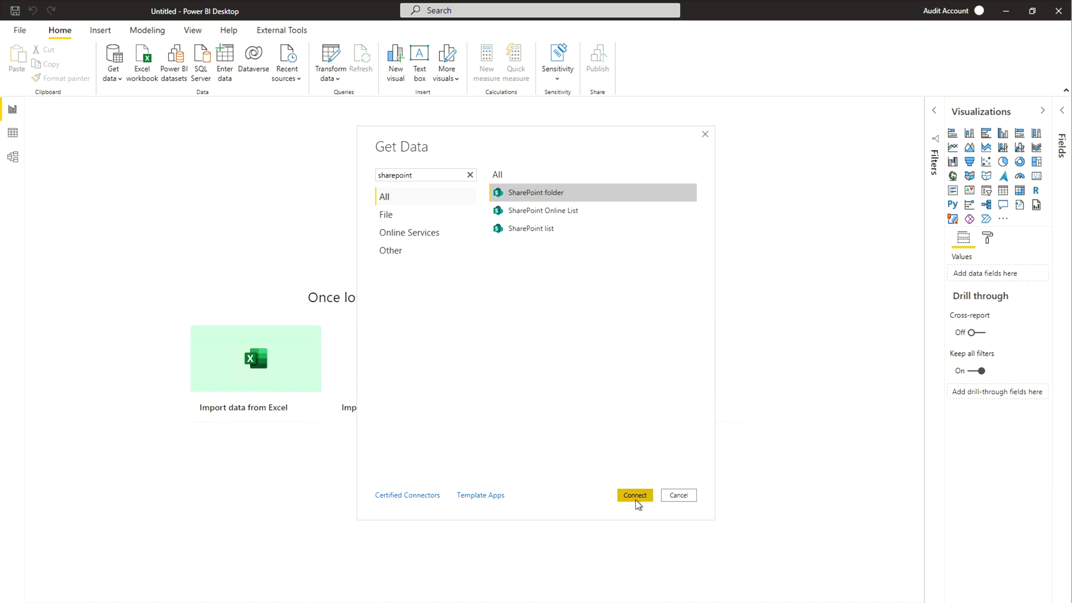
pyautogui.click(635, 496)
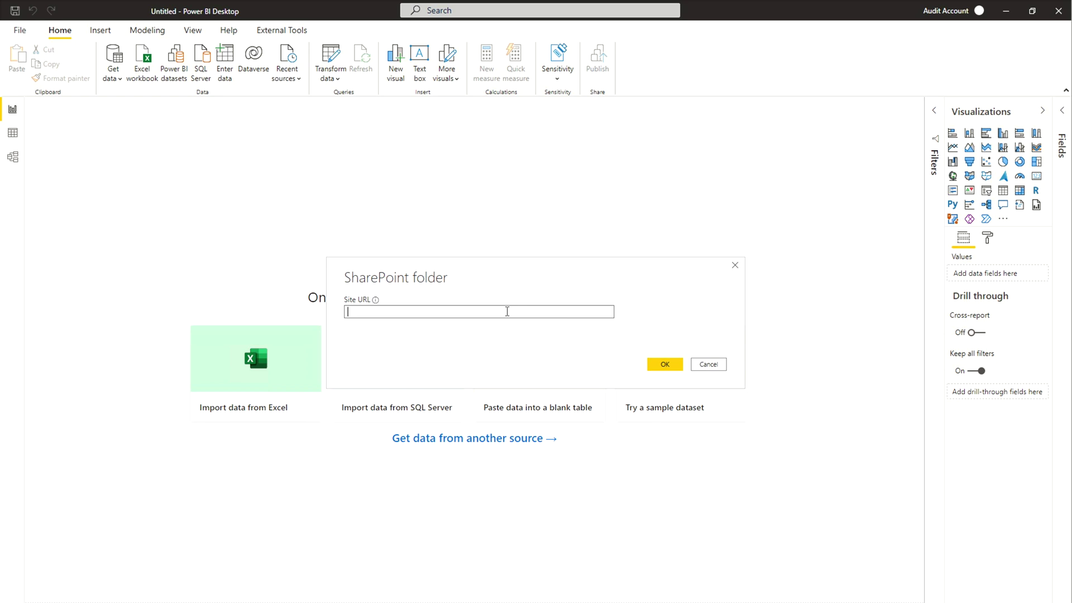
pyautogui.hotkey('ctrl', 'v')
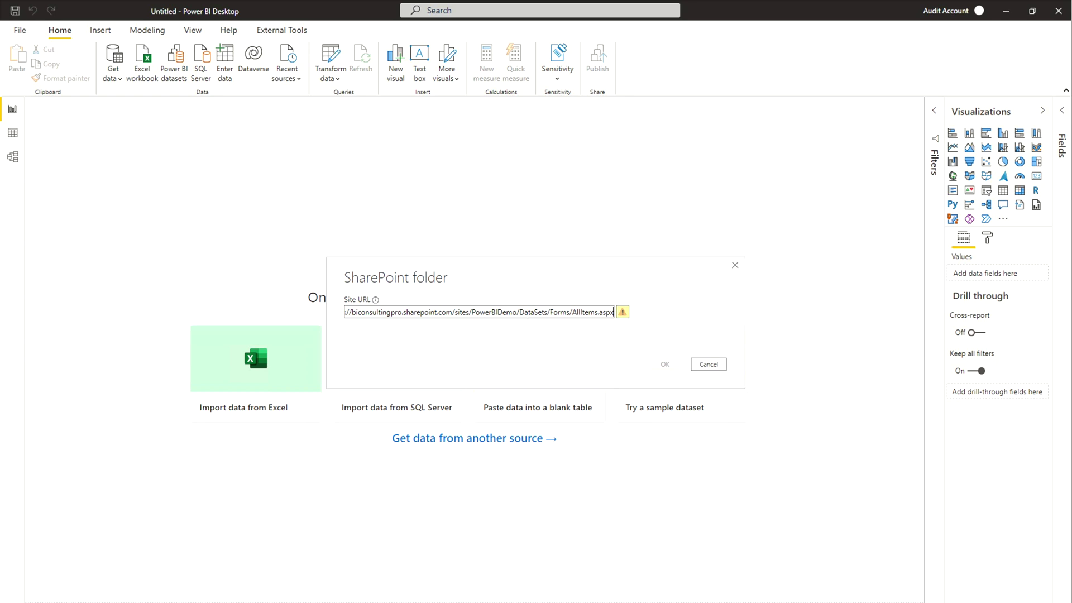
pyautogui.hotkey('alt', 'Tab')
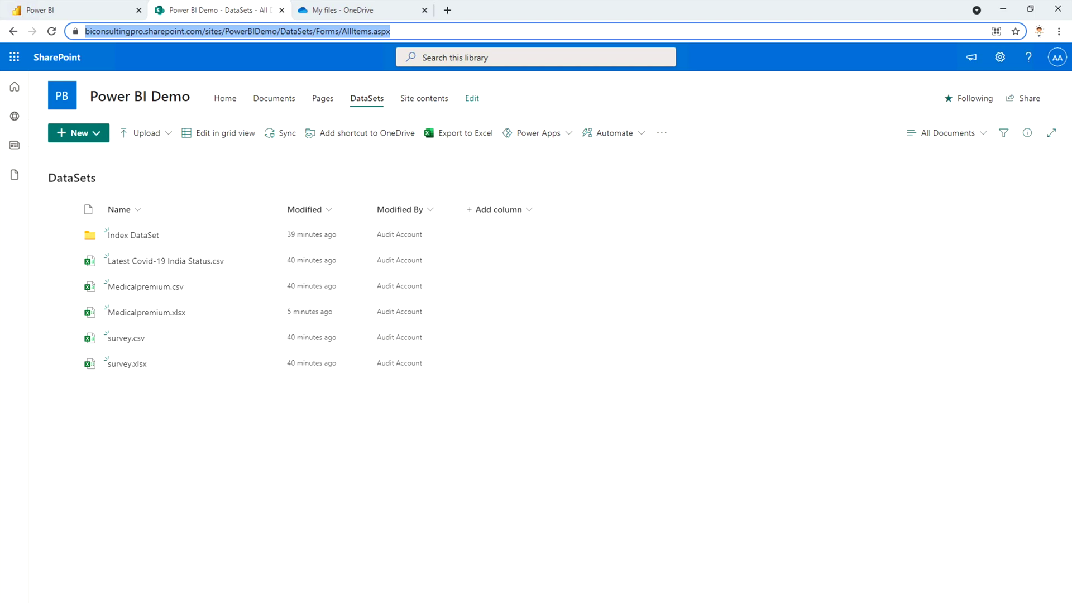
pyautogui.hotkey('alt', 'Tab')
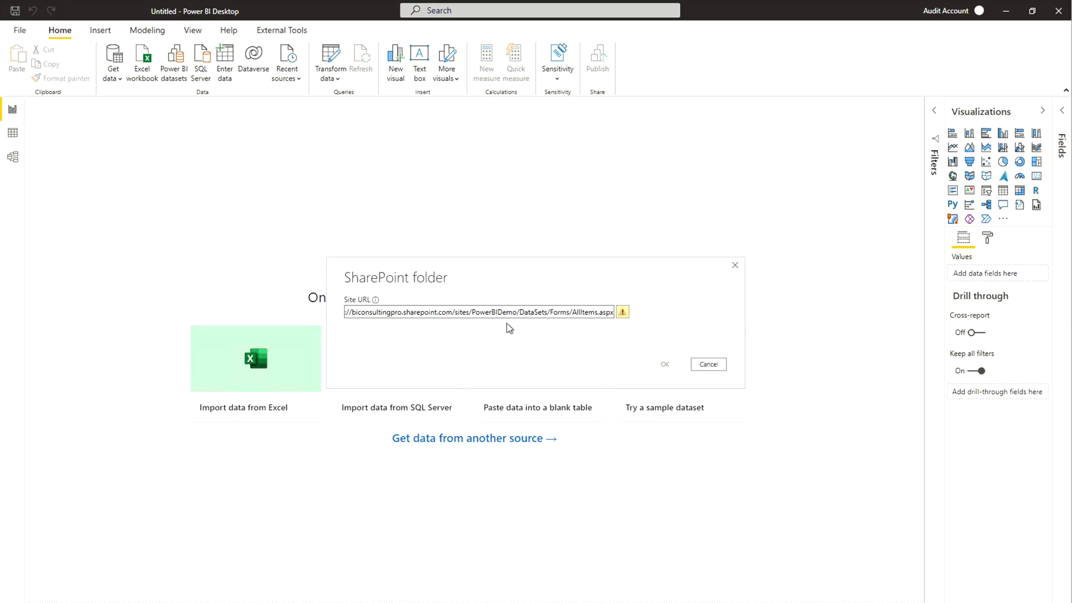
pyautogui.doubleClick(492, 312)
pyautogui.click(521, 311)
pyautogui.hotkey('shift', 'End')
pyautogui.press('BackSpace')
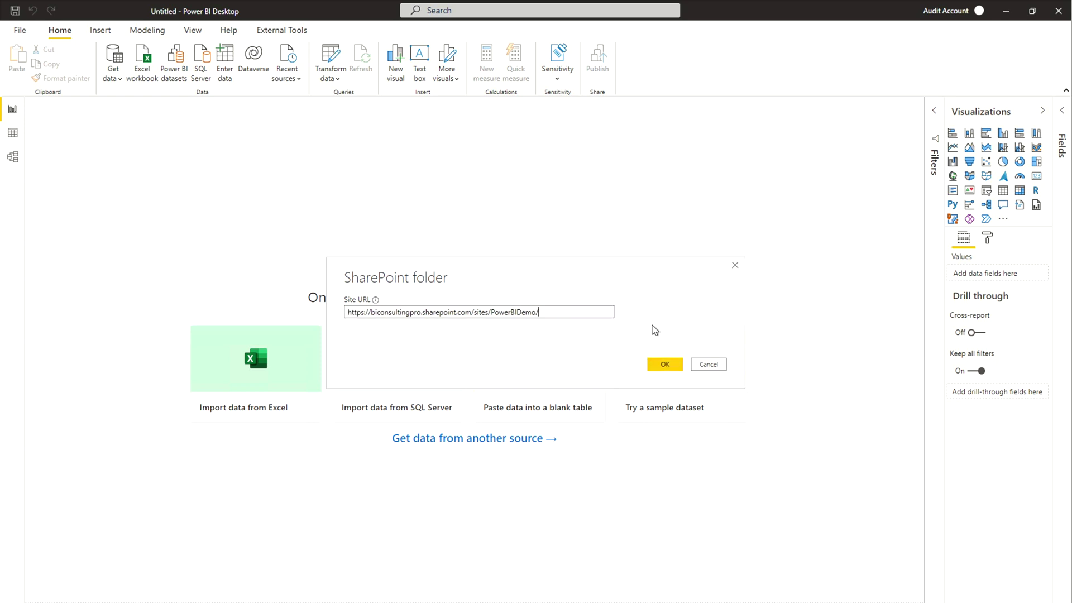
pyautogui.click(659, 364)
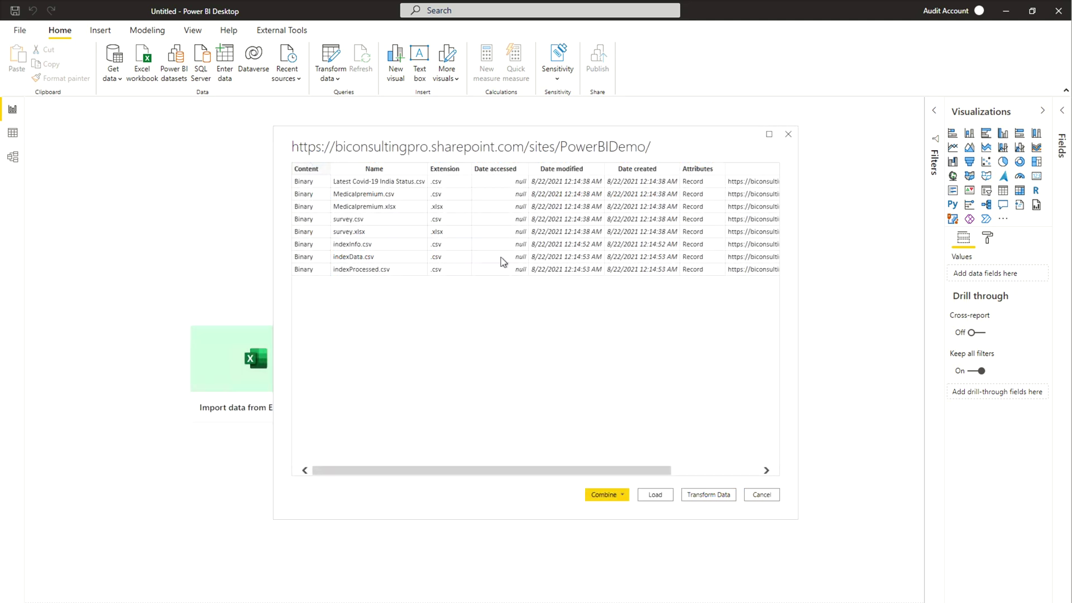
# Open the SharePoint site's file list in Power Query Editor to transform it without combining the files
pyautogui.click(623, 495)
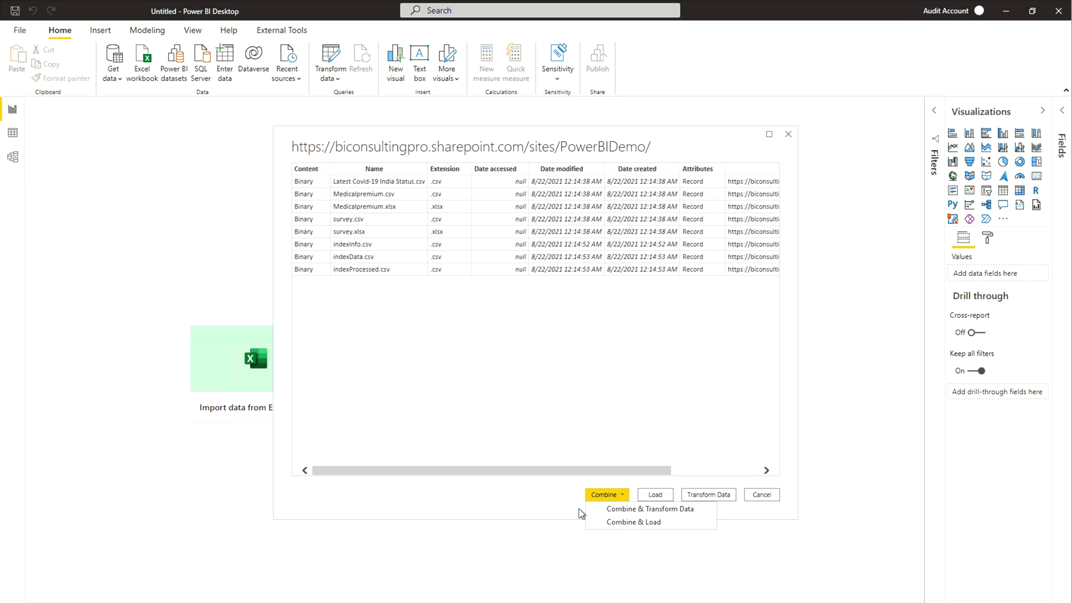
pyautogui.click(650, 438)
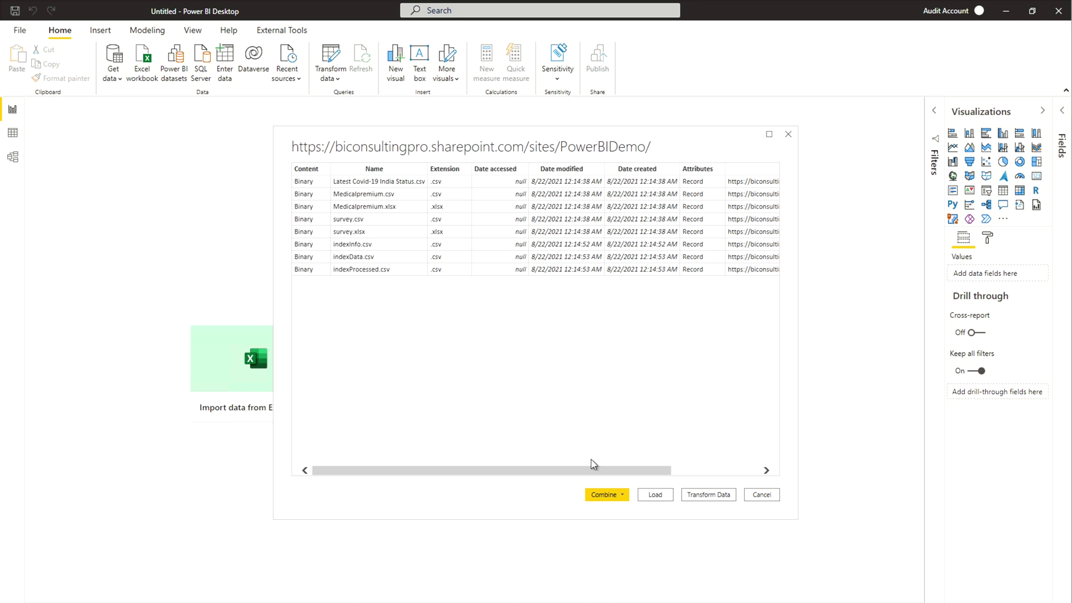
pyautogui.click(712, 497)
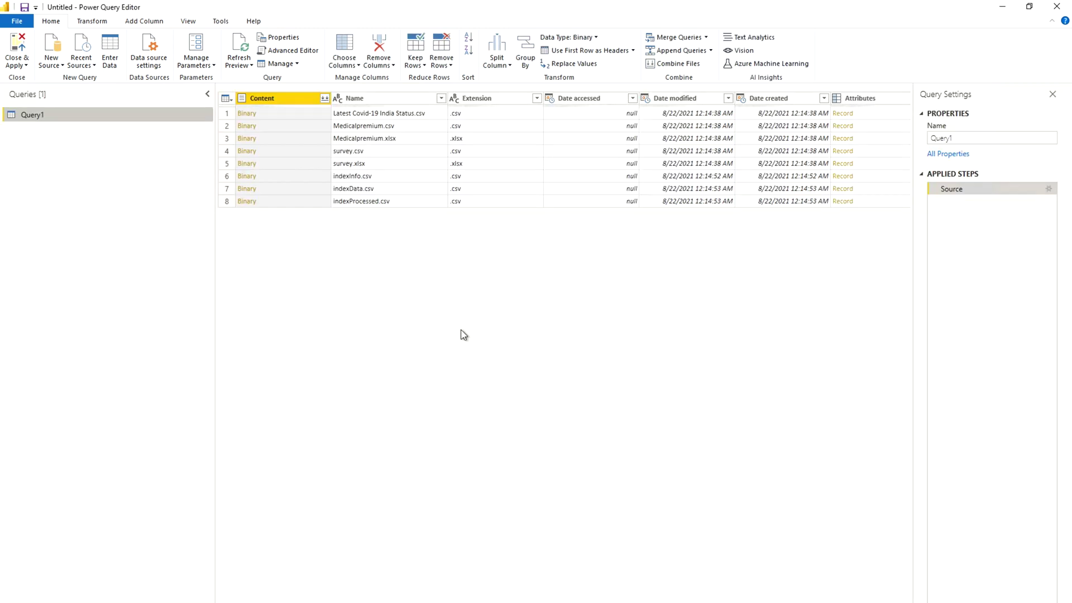
# Filter the Extension column to exclude .xlsx files and keep only .csv files
pyautogui.click(537, 99)
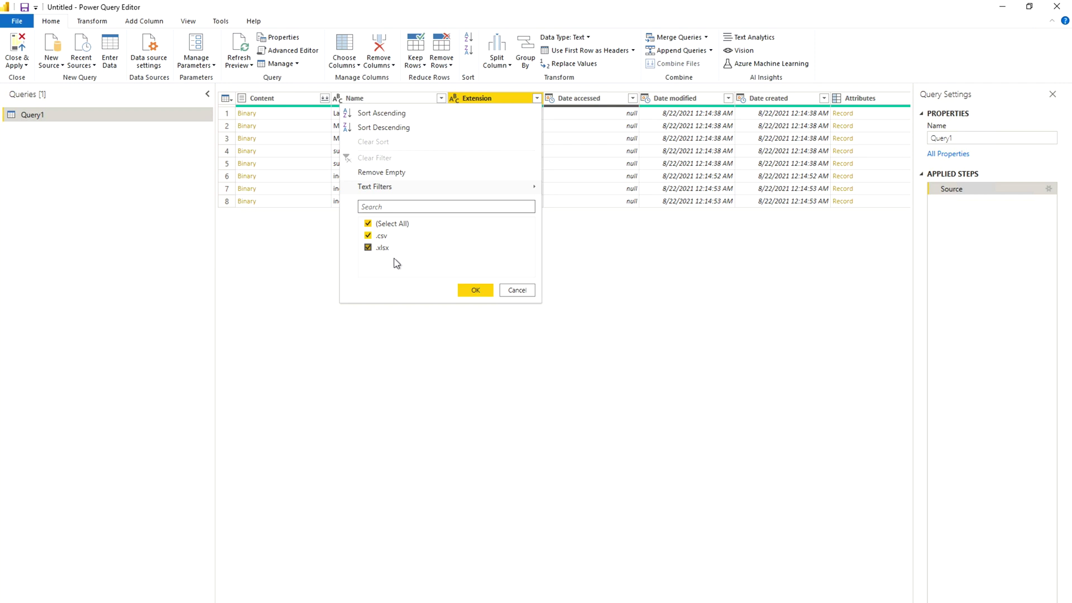
pyautogui.click(369, 248)
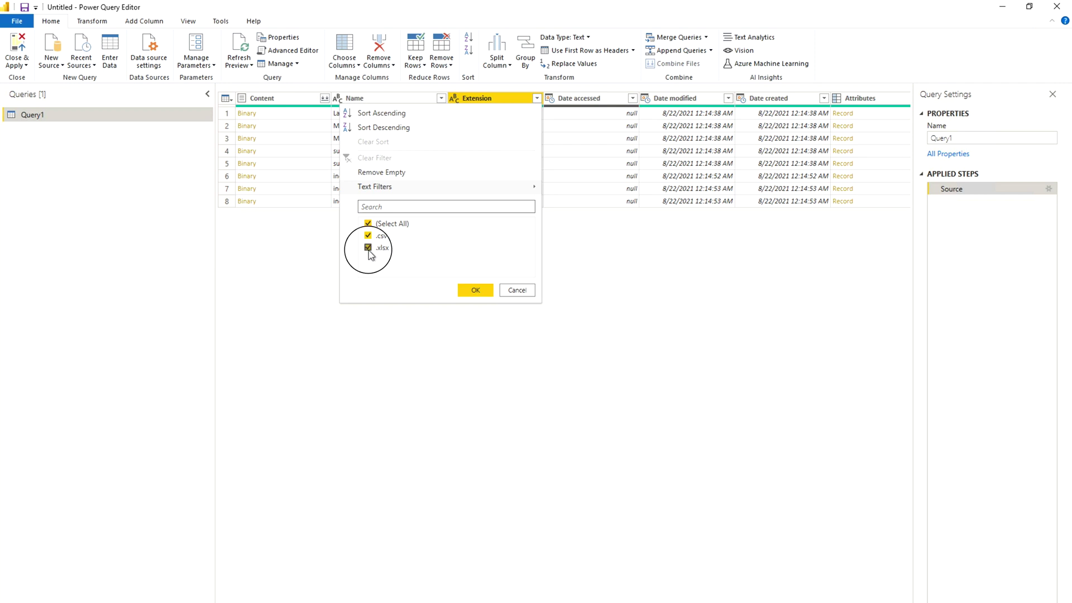
pyautogui.click(472, 291)
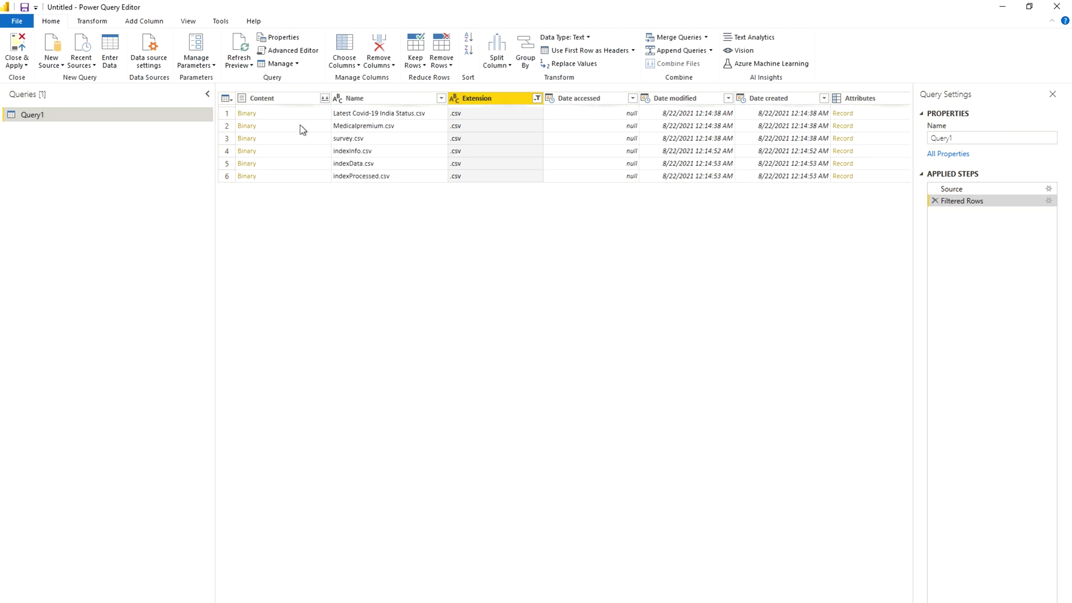
# Check the file name filter without changing it, and load the binary content of Latest Covid-19 India Status.csv
pyautogui.click(441, 98)
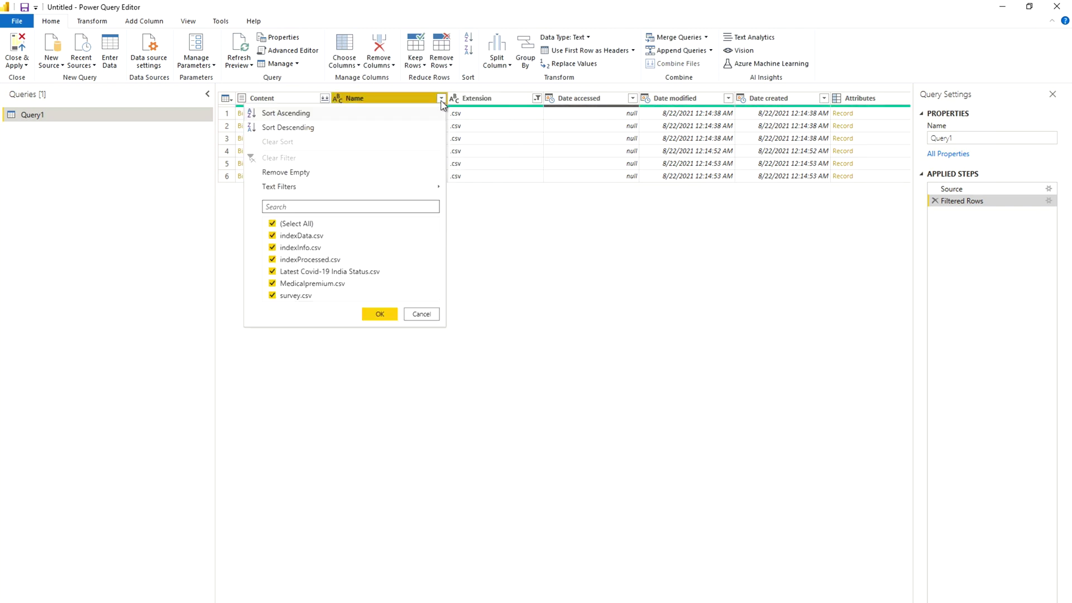
pyautogui.click(421, 314)
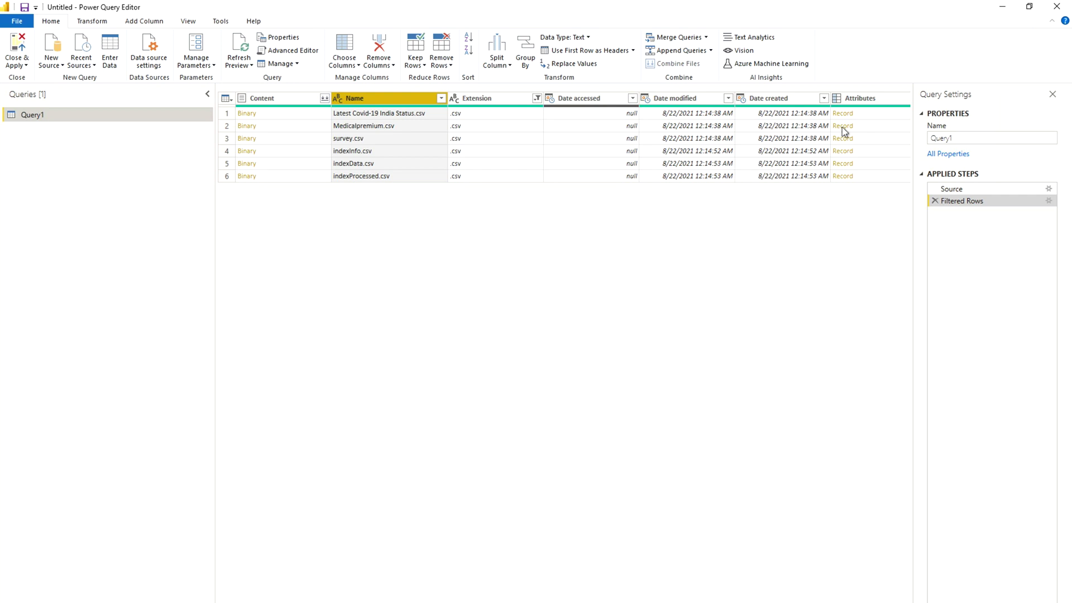
pyautogui.click(859, 113)
pyautogui.click(247, 114)
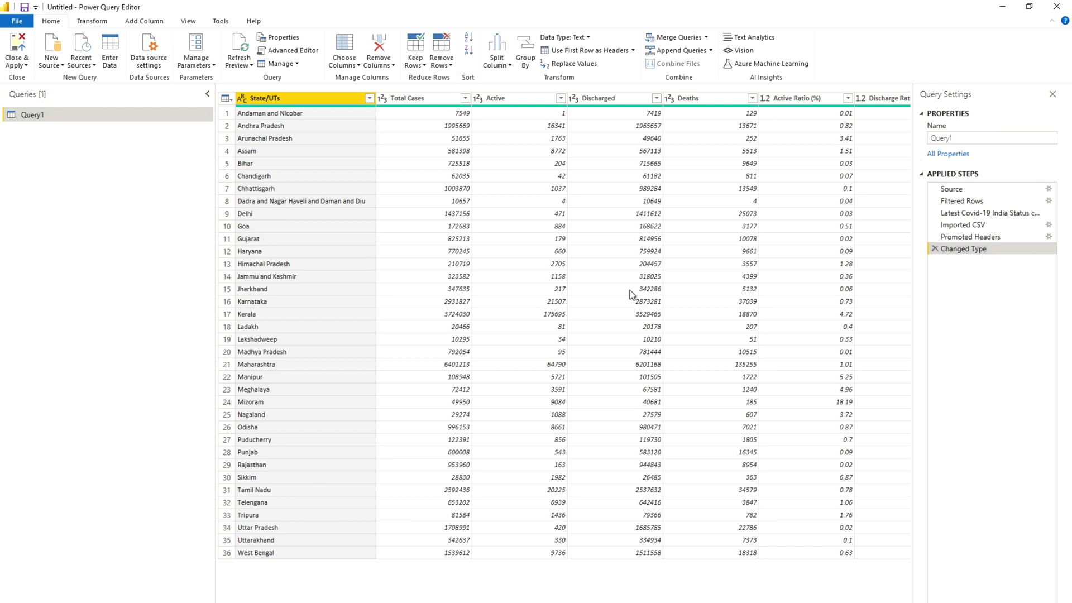
# Return to the Source step and examine the SharePoint.Files call and its ApiVersion option in the query's M code
pyautogui.press('Delete')
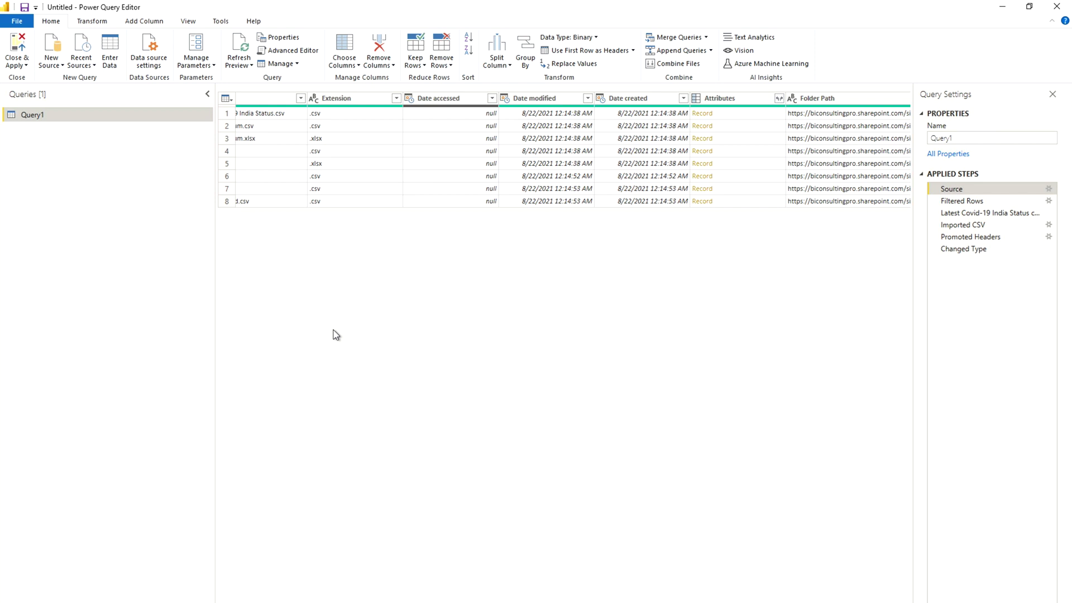
pyautogui.click(296, 52)
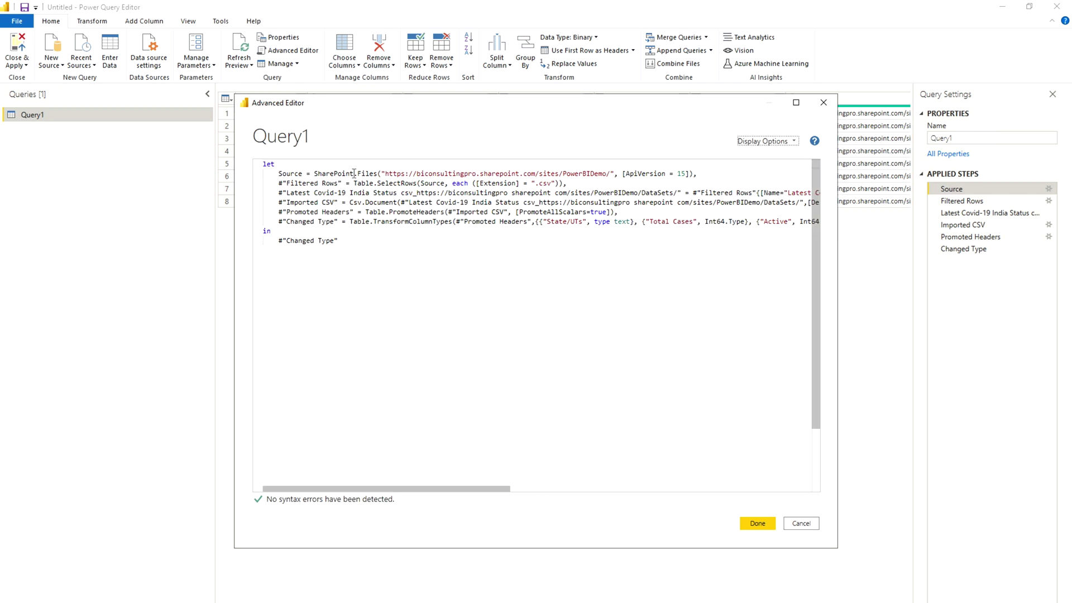
pyautogui.moveTo(271, 172); pyautogui.dragTo(691, 175)
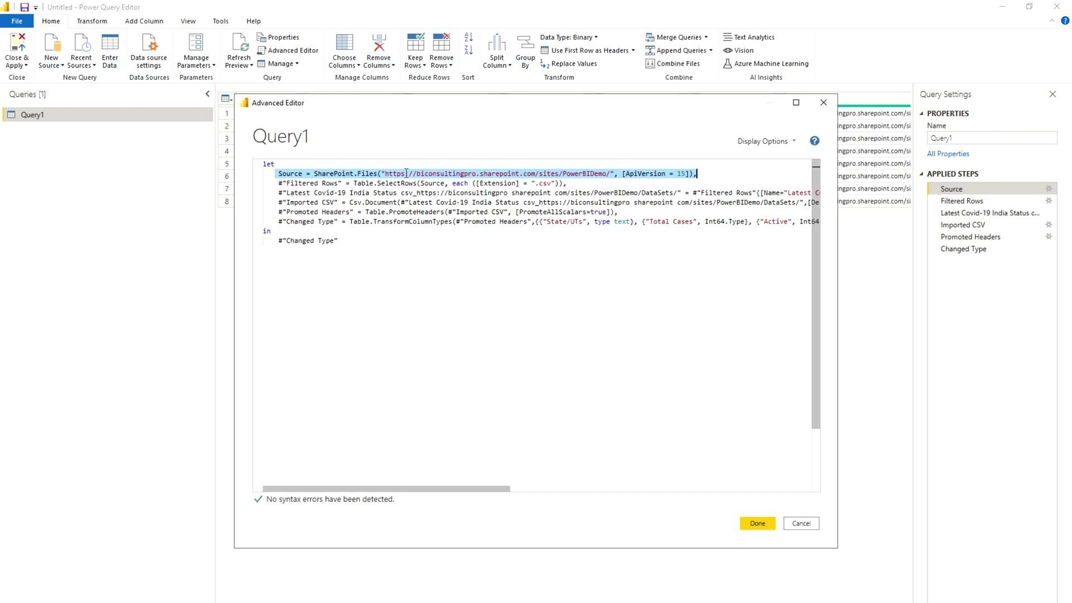
pyautogui.hotkey('shift', 'alt', 'Left')
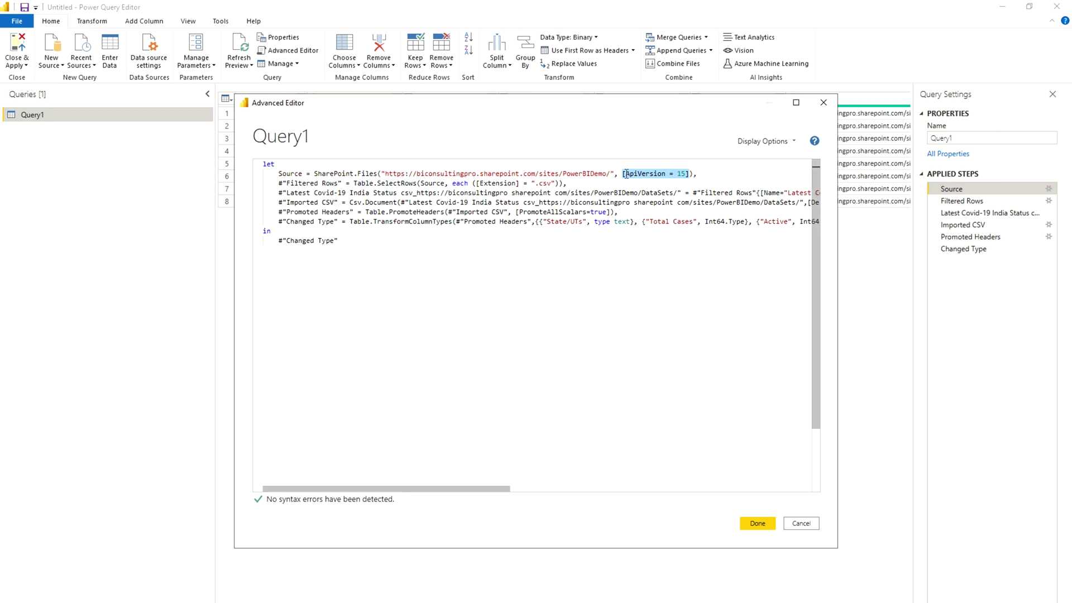
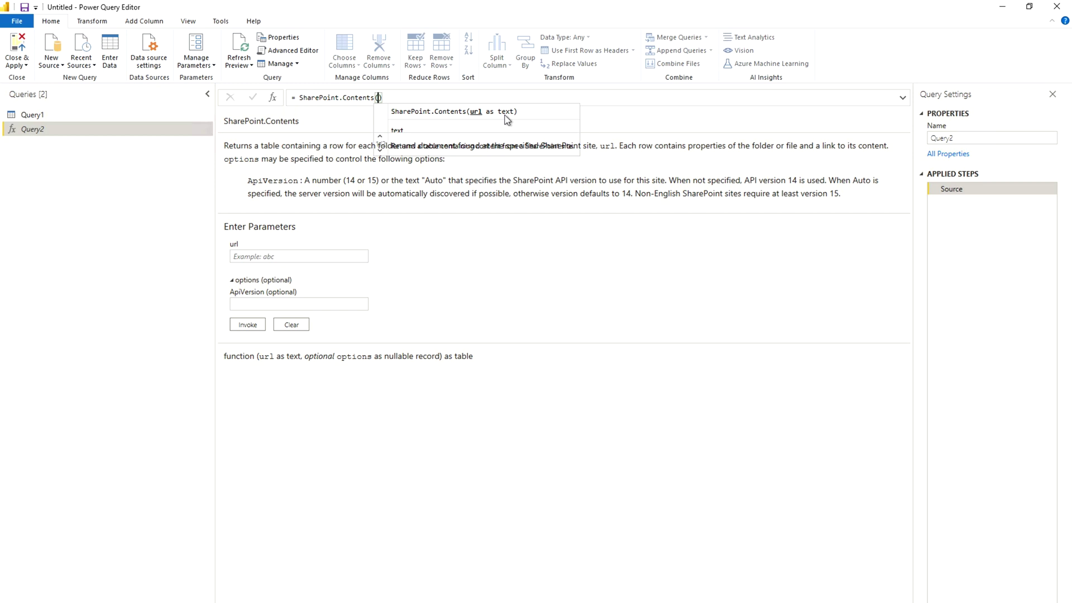
pyautogui.press('Return')
pyautogui.hotkey('alt', 'Tab')
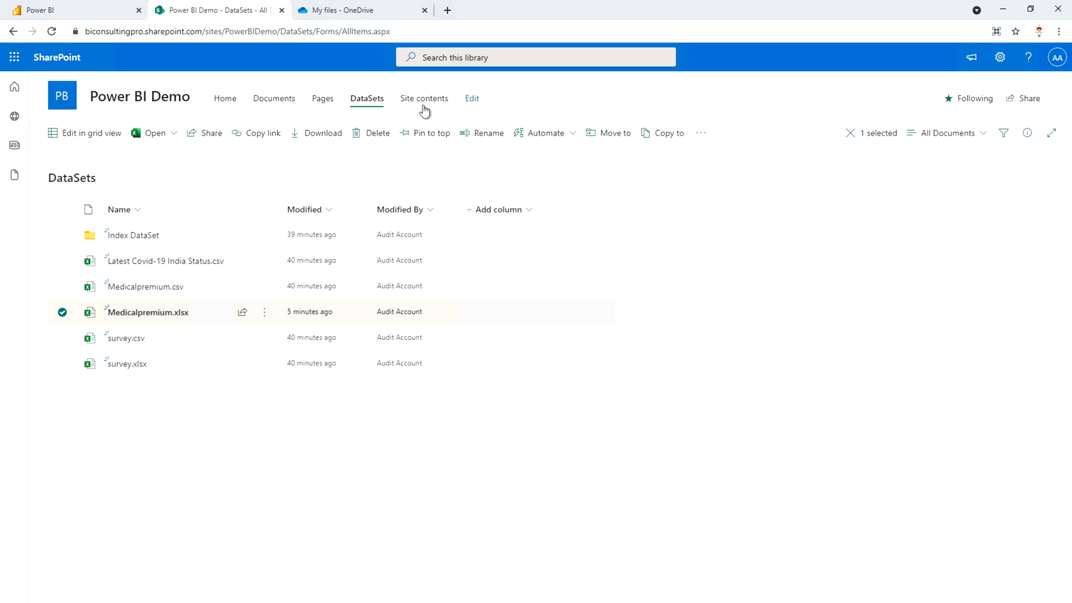
pyautogui.click(316, 30)
pyautogui.click(290, 31)
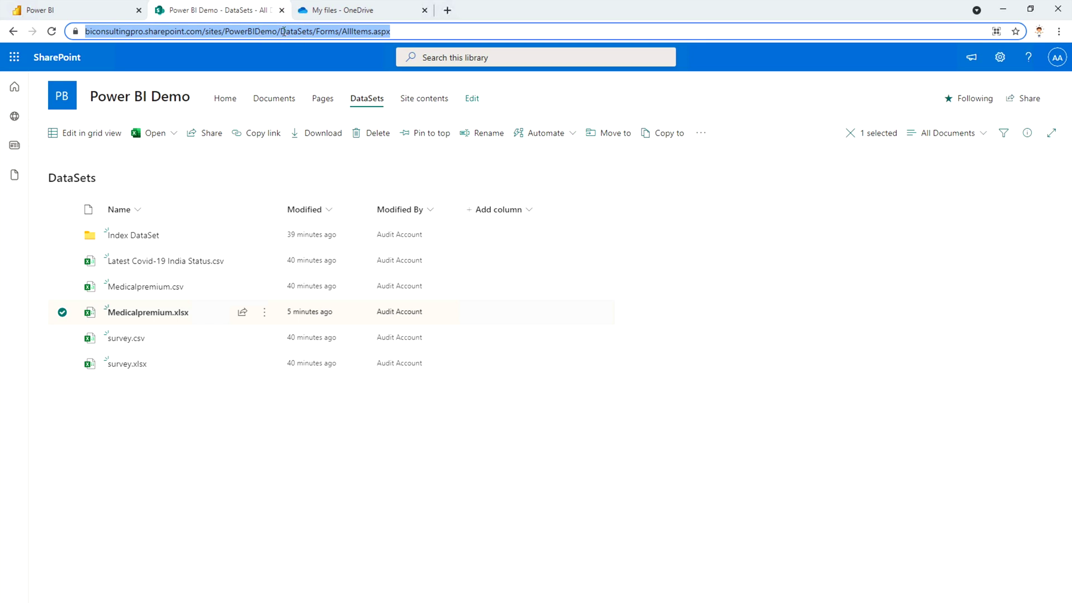
pyautogui.click(282, 31)
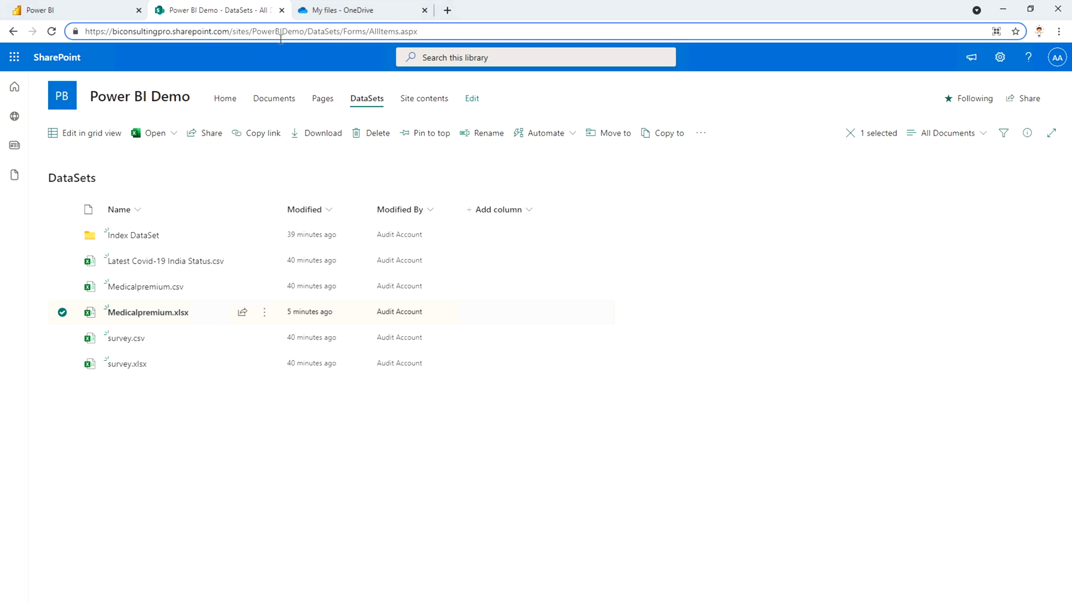
pyautogui.click(308, 31)
pyautogui.moveTo(308, 31); pyautogui.dragTo(85, 31)
pyautogui.hotkey('ctrl', 'c')
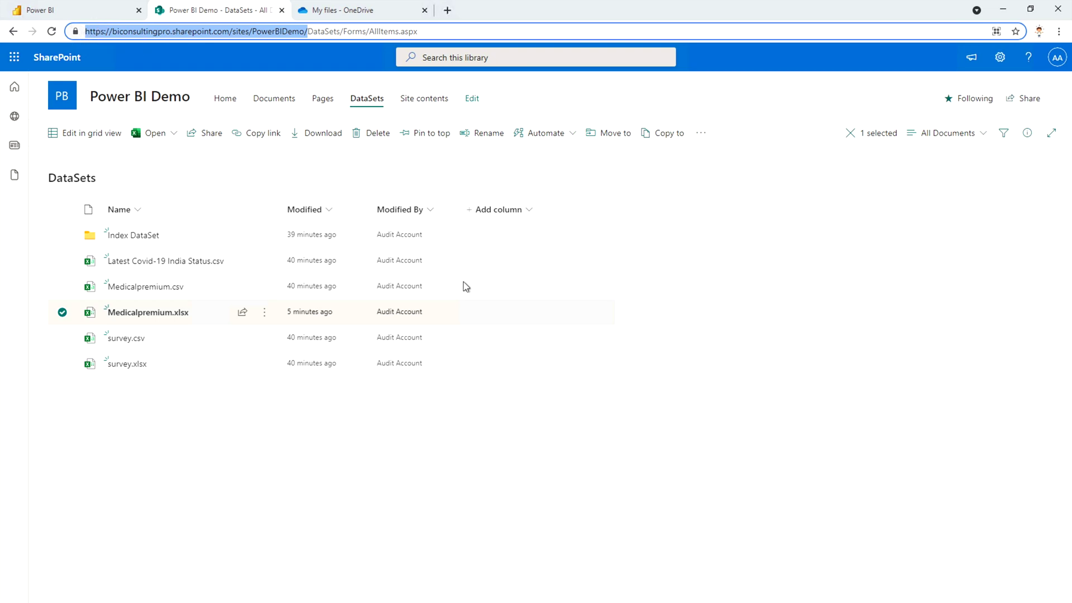
# Back in Power Query Editor, insert the copied site URL as SharePoint.Contents' quoted first argument, without its trailing slash, followed by a comma
pyautogui.moveTo(397, 592)
pyautogui.click(461, 575)
pyautogui.click(393, 101)
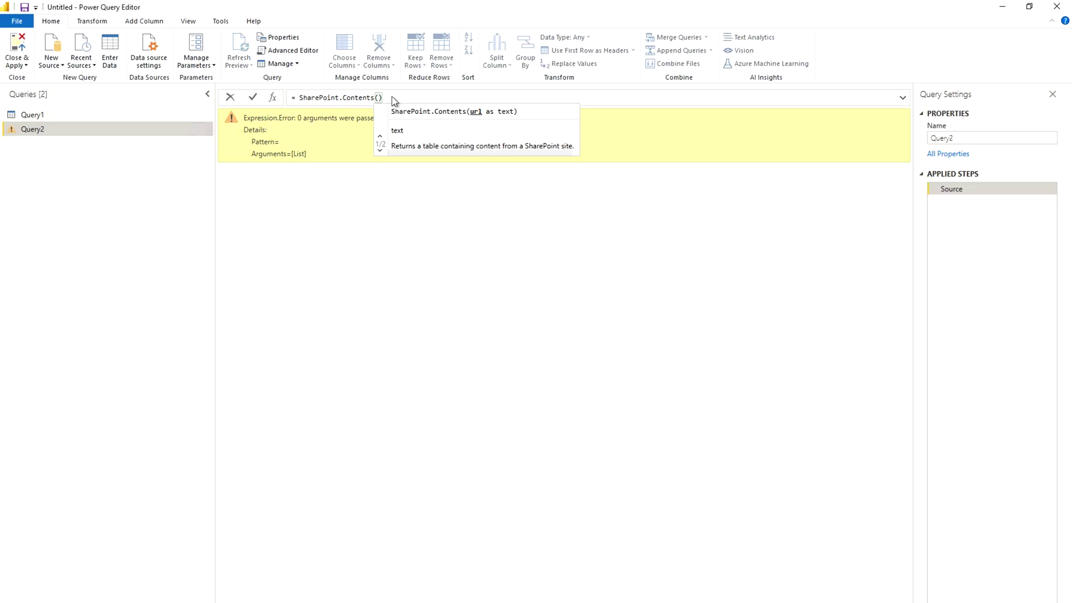
pyautogui.click(379, 98)
pyautogui.write('"')
pyautogui.hotkey('ctrl', 'v')
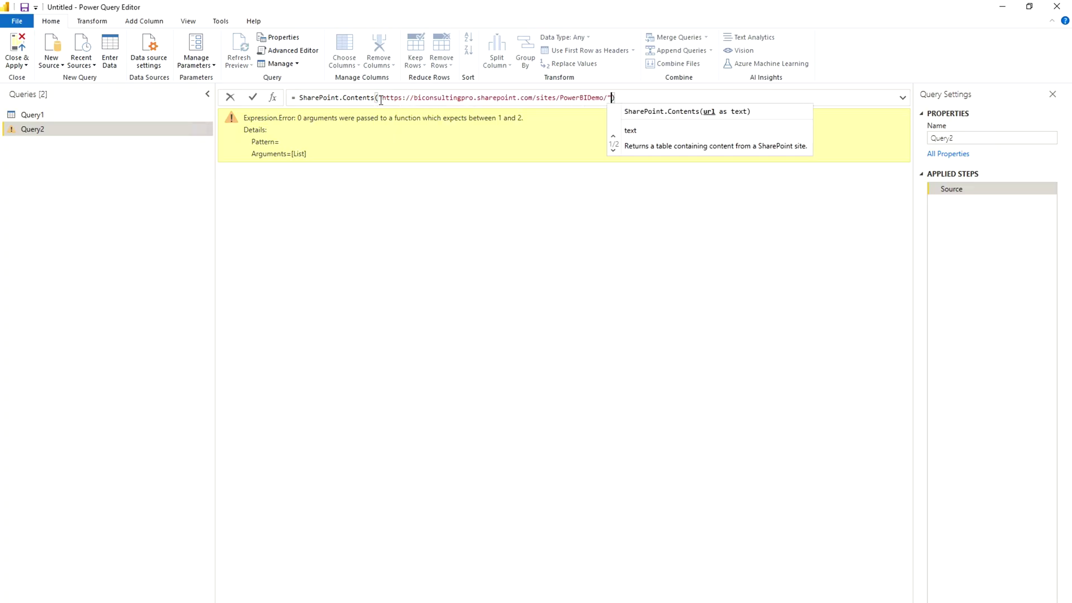
pyautogui.press('Left')
pyautogui.press('BackSpace')
pyautogui.press('Right')
pyautogui.write(', ')
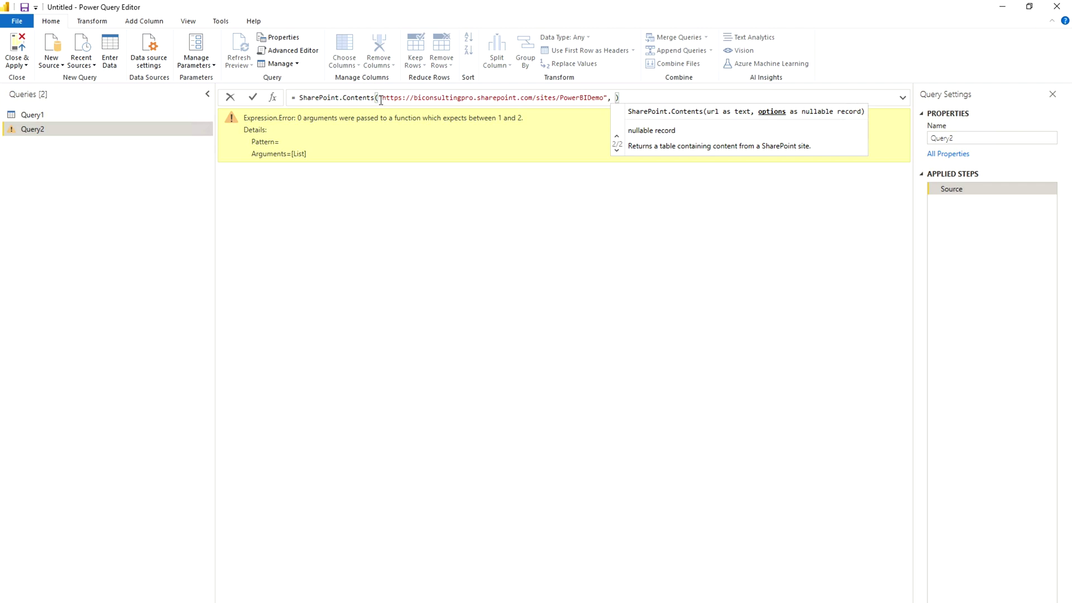
# Add the options record [ApiVersion="Auto"] as the second argument of SharePoint.Contents and run the formula
pyautogui.write('[ApiV')
pyautogui.write('ersion')
pyautogui.write('="A"')
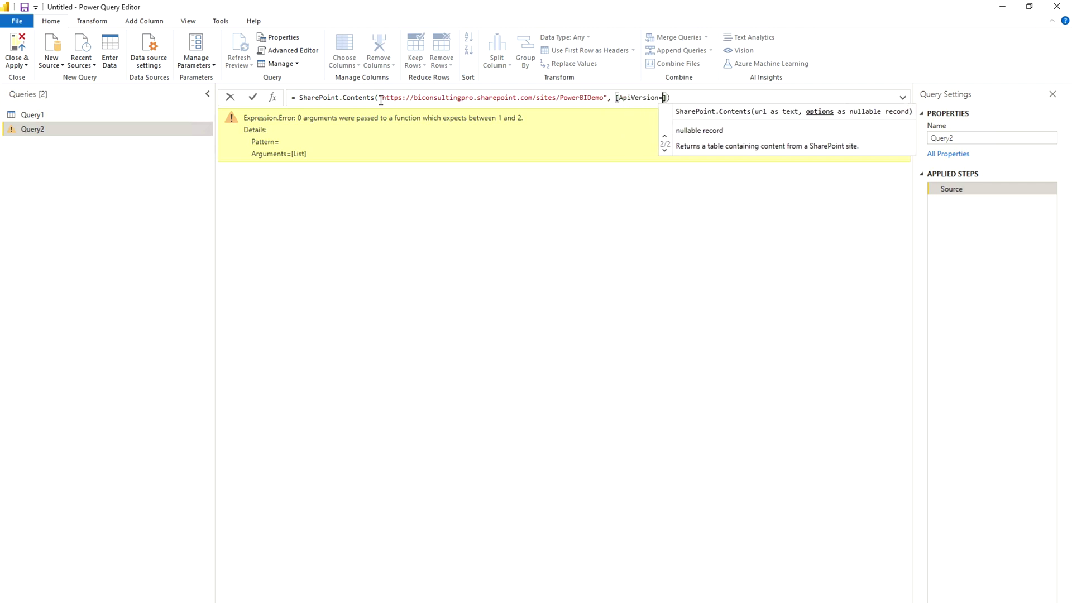
pyautogui.write('uto')
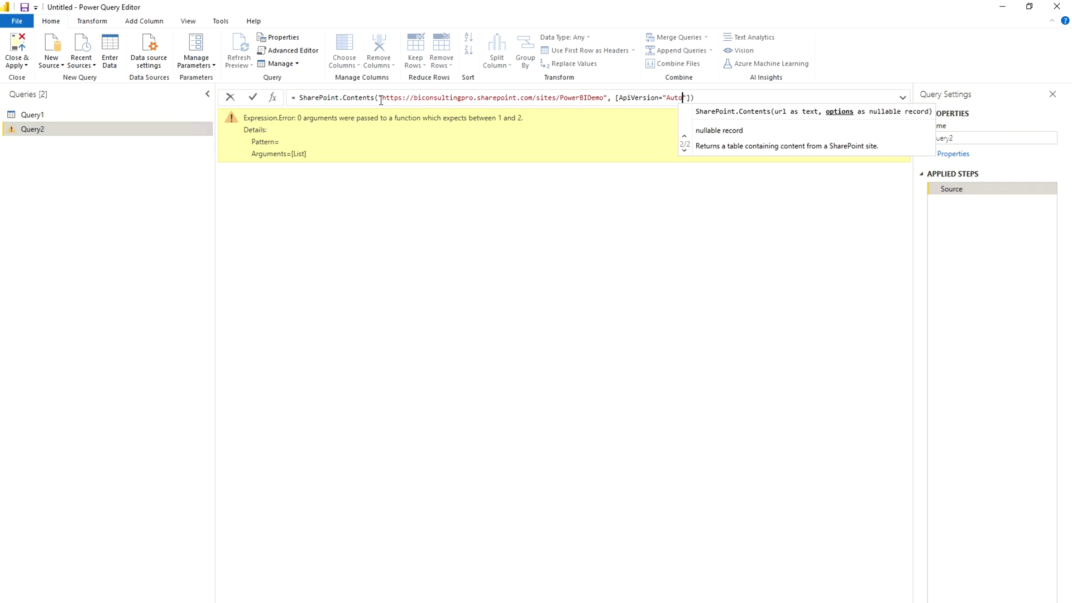
pyautogui.click(718, 99)
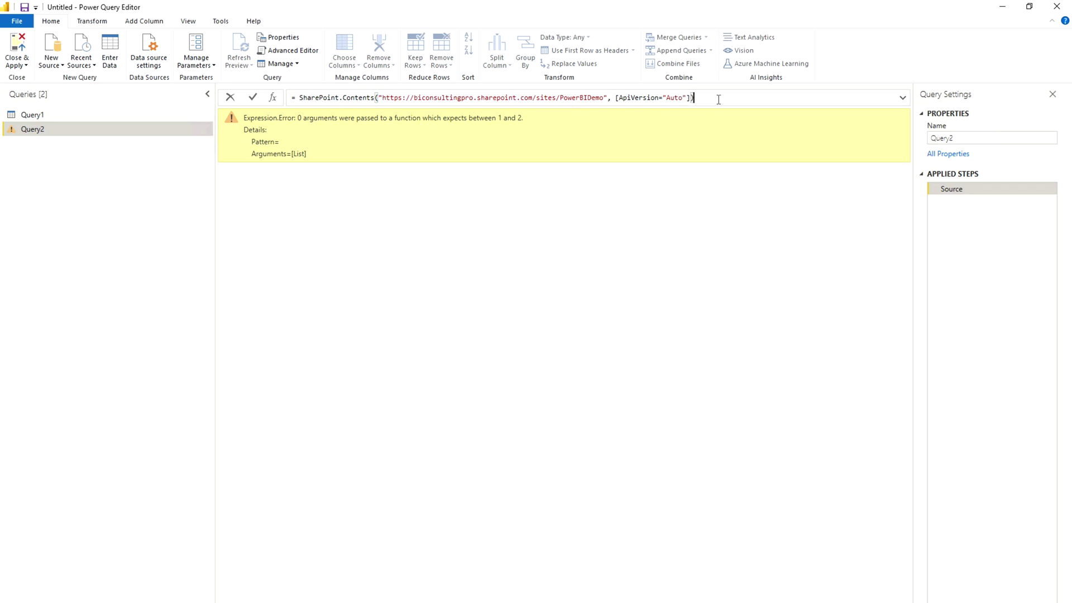
pyautogui.press('Return')
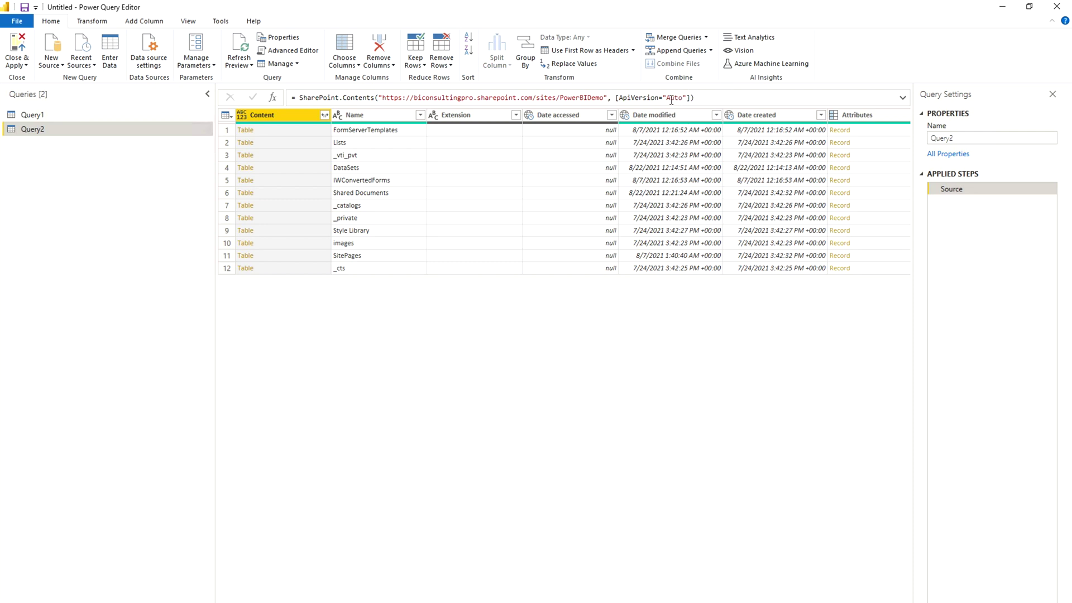
# Compare the ApiVersion option in the full M code of Query1 and Query2, leaving both queries unedited
pyautogui.click(31, 114)
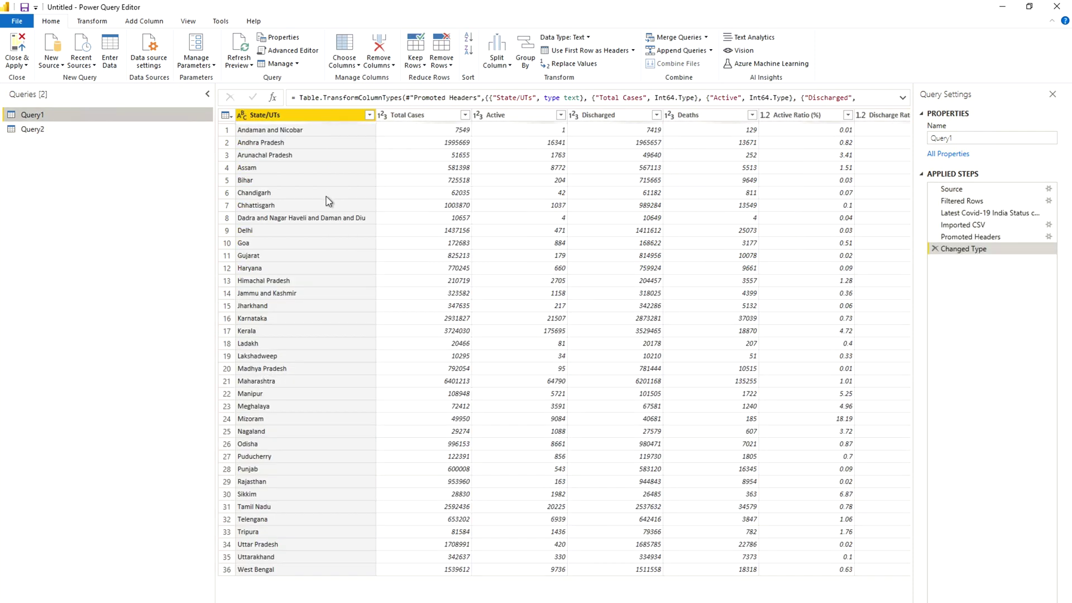
pyautogui.click(286, 51)
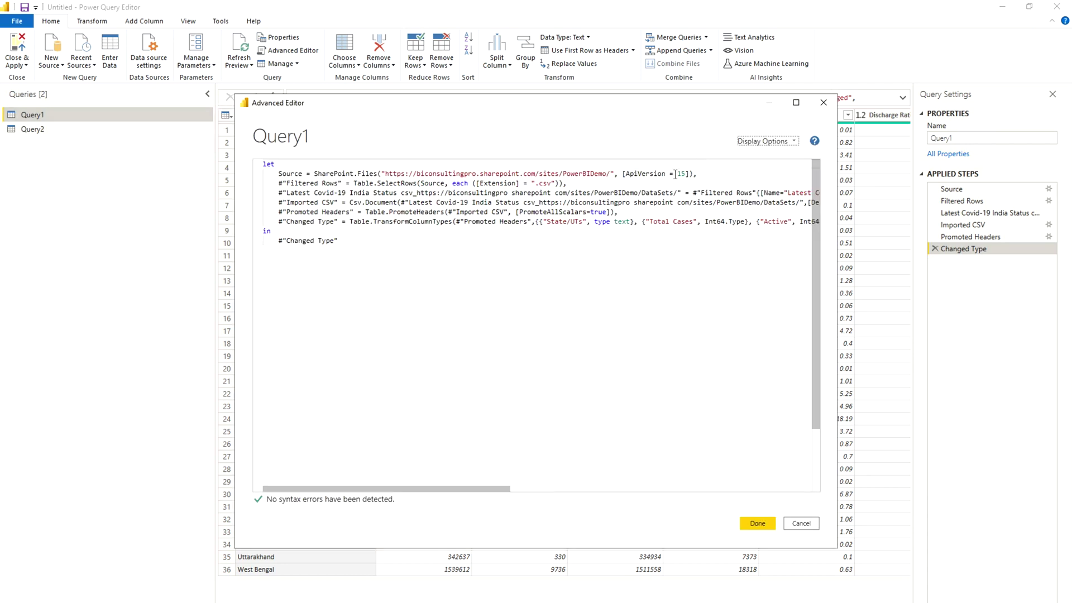
pyautogui.click(801, 523)
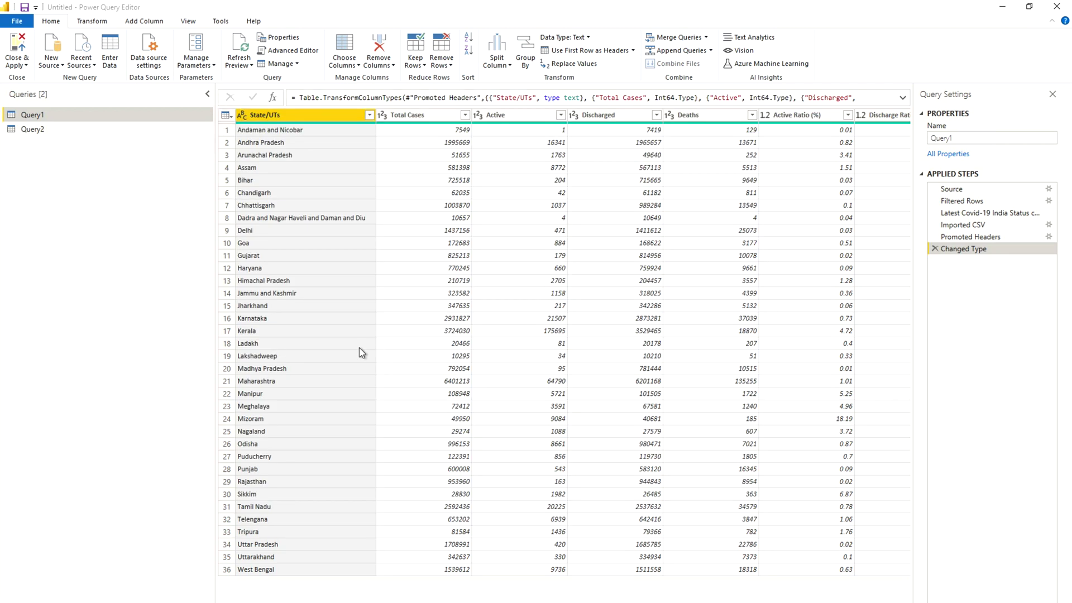
pyautogui.click(53, 132)
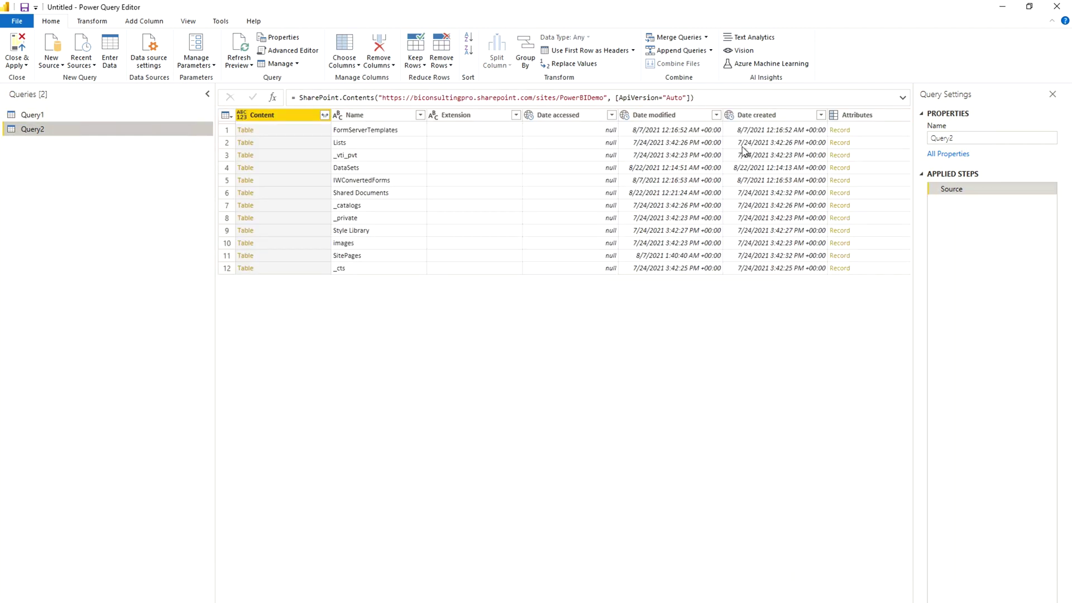
pyautogui.click(284, 51)
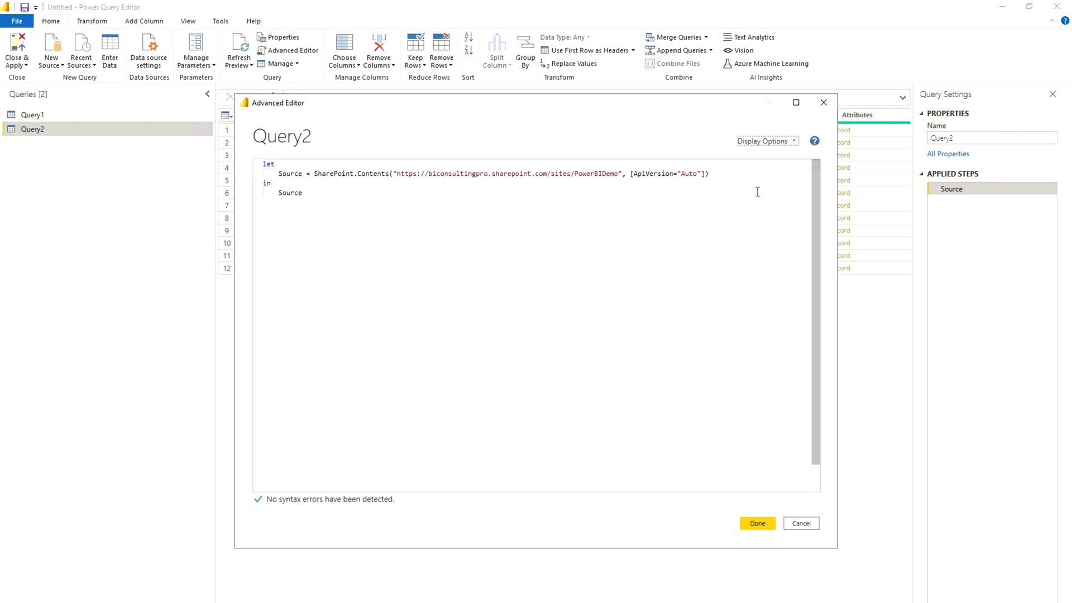
pyautogui.moveTo(681, 173); pyautogui.dragTo(699, 174)
pyautogui.click(800, 523)
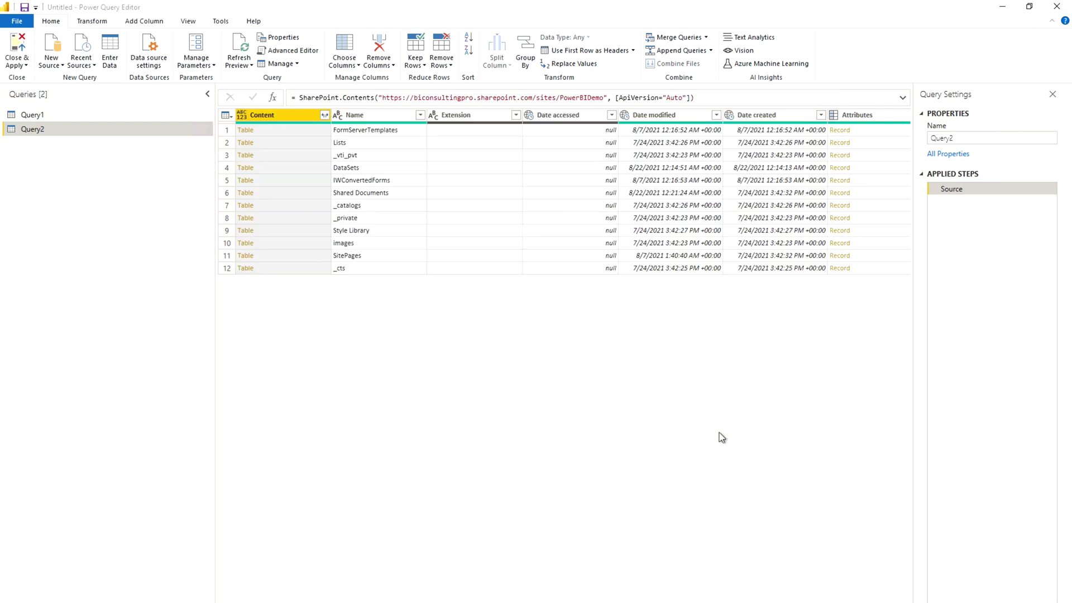
# Replace "Auto" with 14 as the ApiVersion in Query2's SharePoint.Contents formula and run it
pyautogui.click(663, 97)
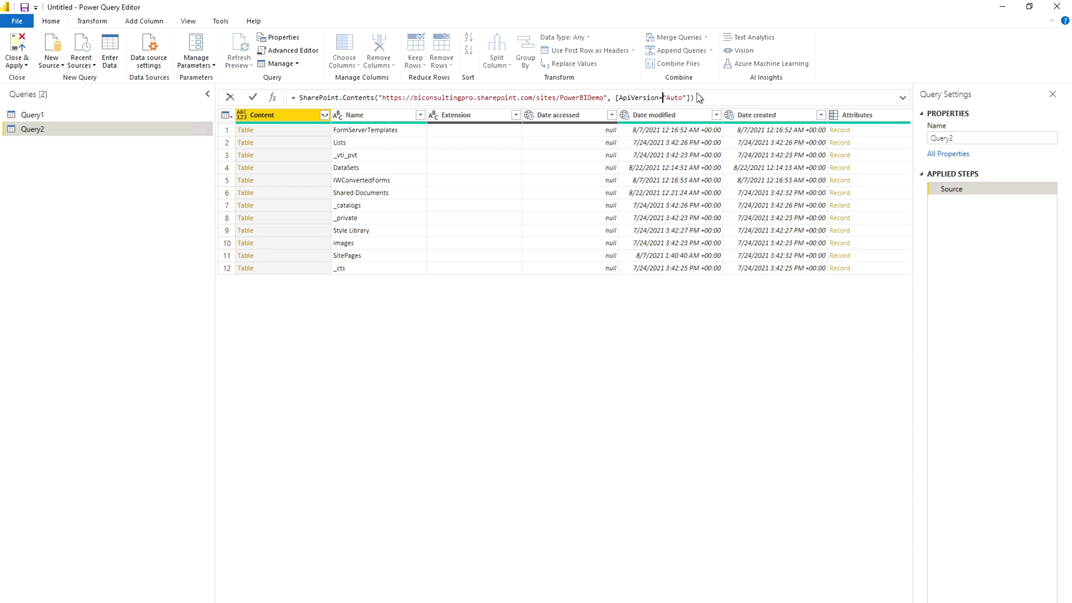
pyautogui.press('Delete')
pyautogui.press('Delete')
pyautogui.press('Delete')
pyautogui.press('Delete')
pyautogui.press('Delete')
pyautogui.press('Delete')
pyautogui.write('14')
pyautogui.press('Return')
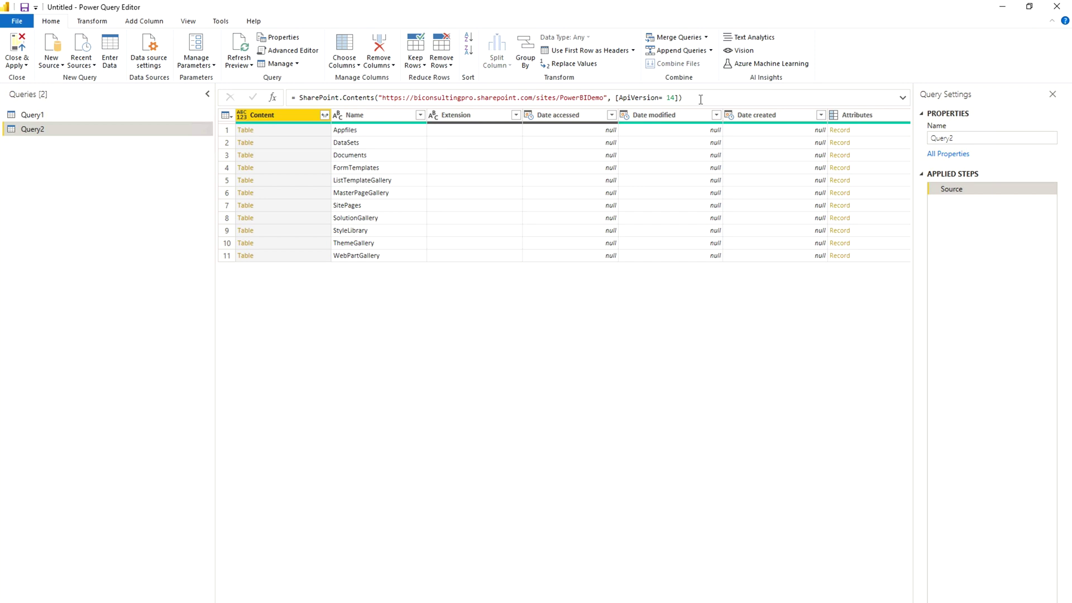
# Set the ApiVersion in Query2's SharePoint.Contents formula to 15 and run it
pyautogui.click(698, 98)
pyautogui.press('BackSpace')
pyautogui.write('5')
pyautogui.press('Return')
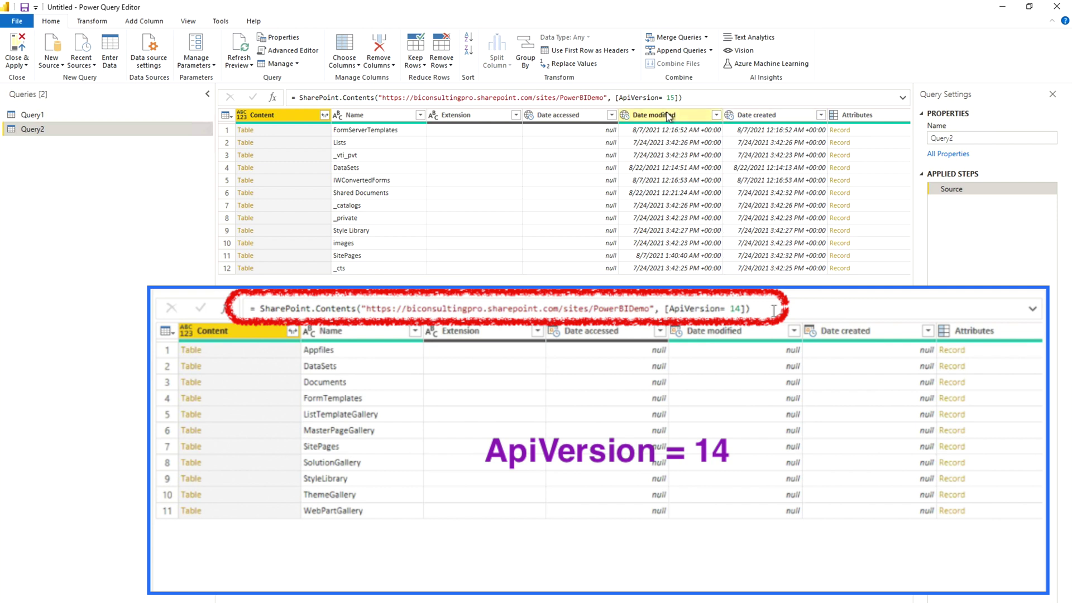
pyautogui.click(672, 98)
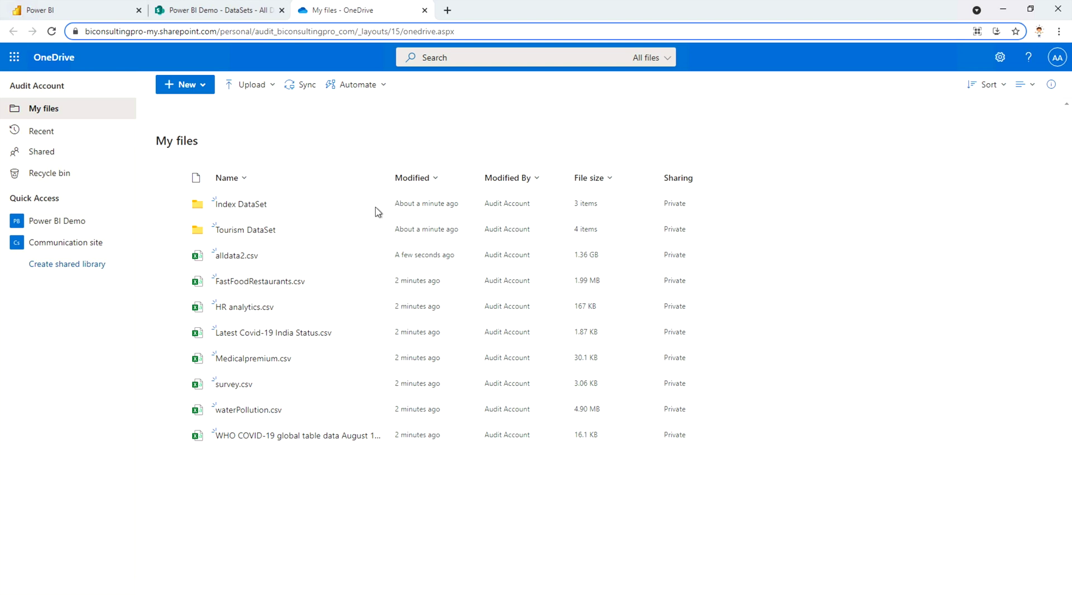
# Copy the full web address of the OneDrive My files page
pyautogui.click(521, 31)
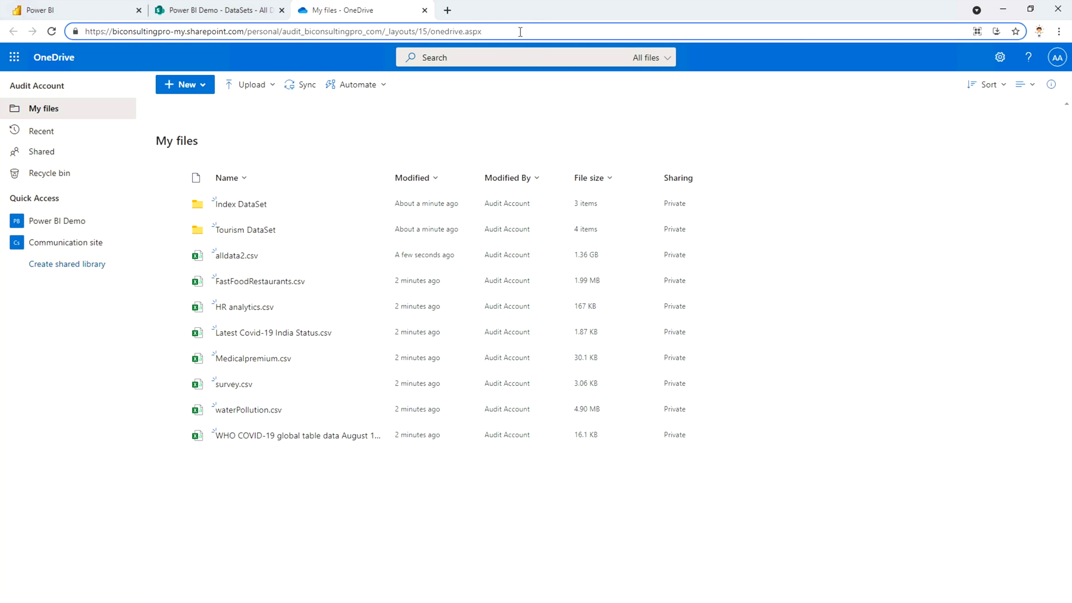
pyautogui.hotkey('ctrl', 'a')
pyautogui.hotkey('ctrl', 'c')
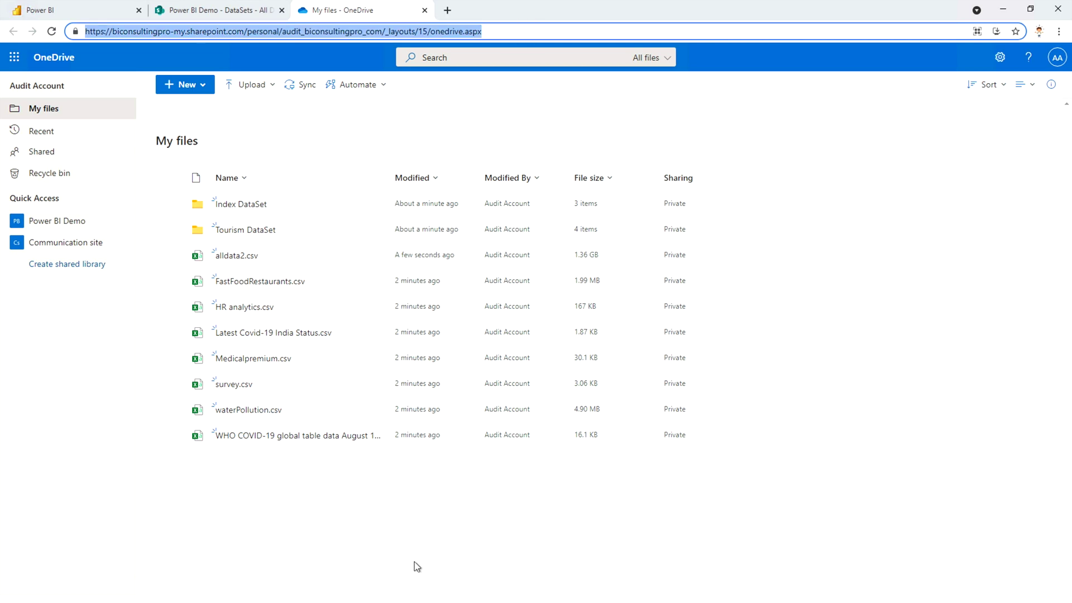
# Switch to Power BI Desktop, search the data sources for "share" and connect with the SharePoint folder connector
pyautogui.click(437, 588)
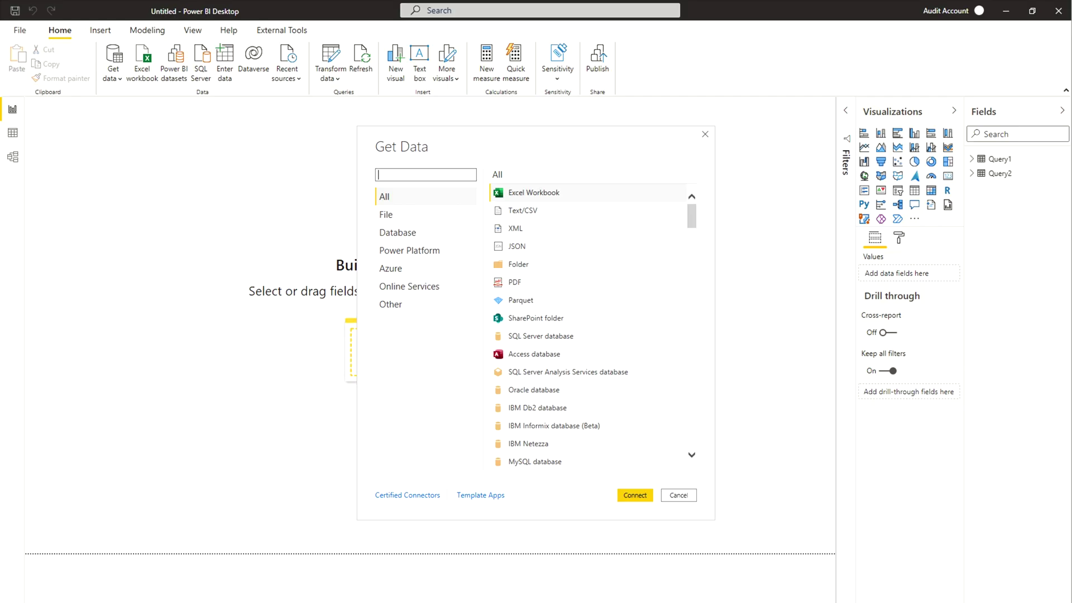
pyautogui.click(457, 174)
pyautogui.write('share')
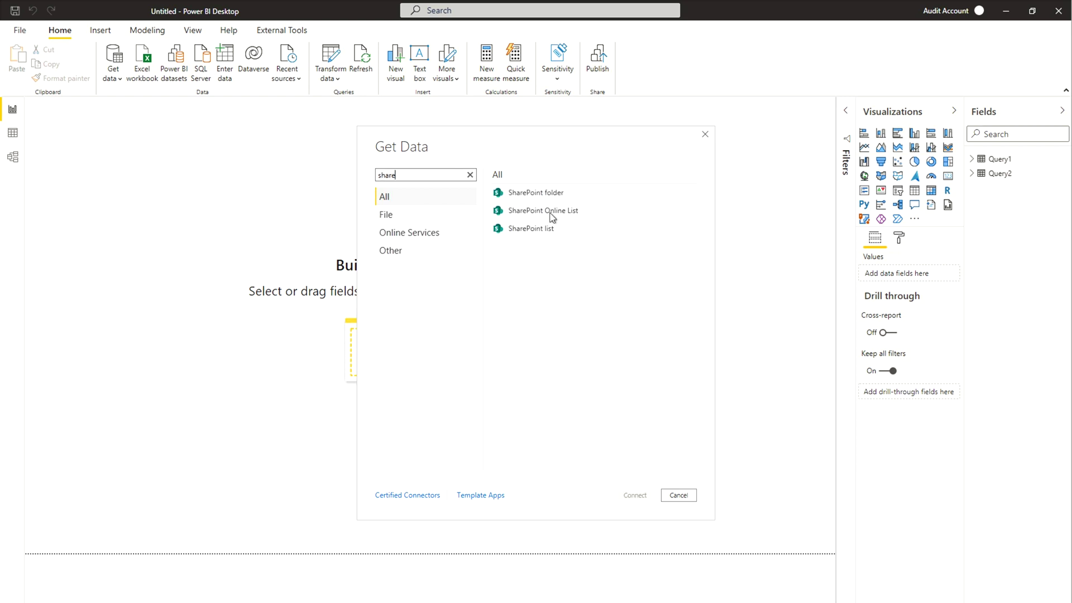
pyautogui.click(555, 195)
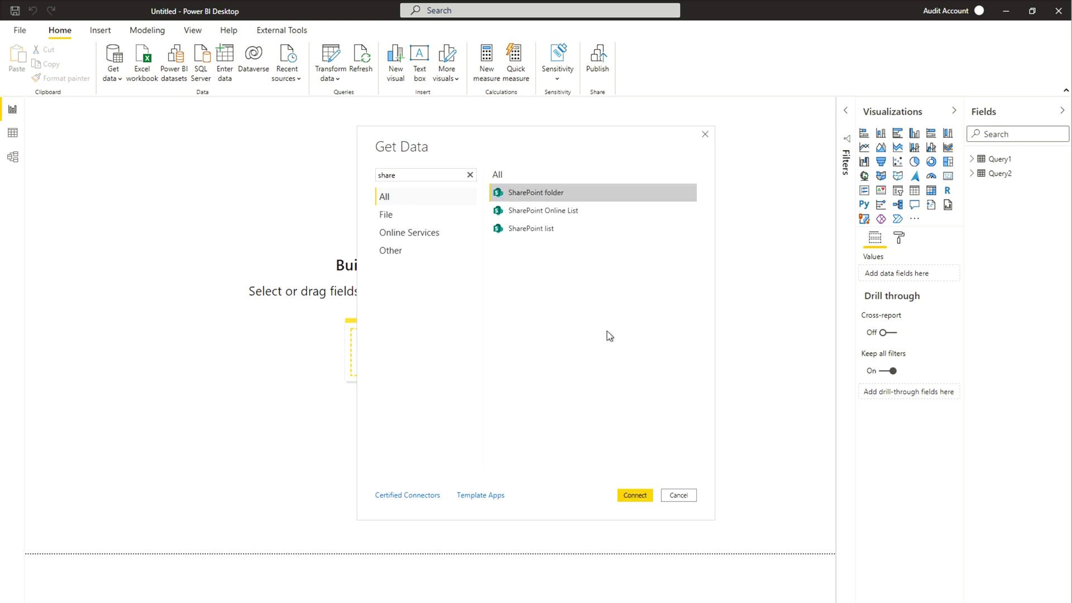
pyautogui.click(634, 495)
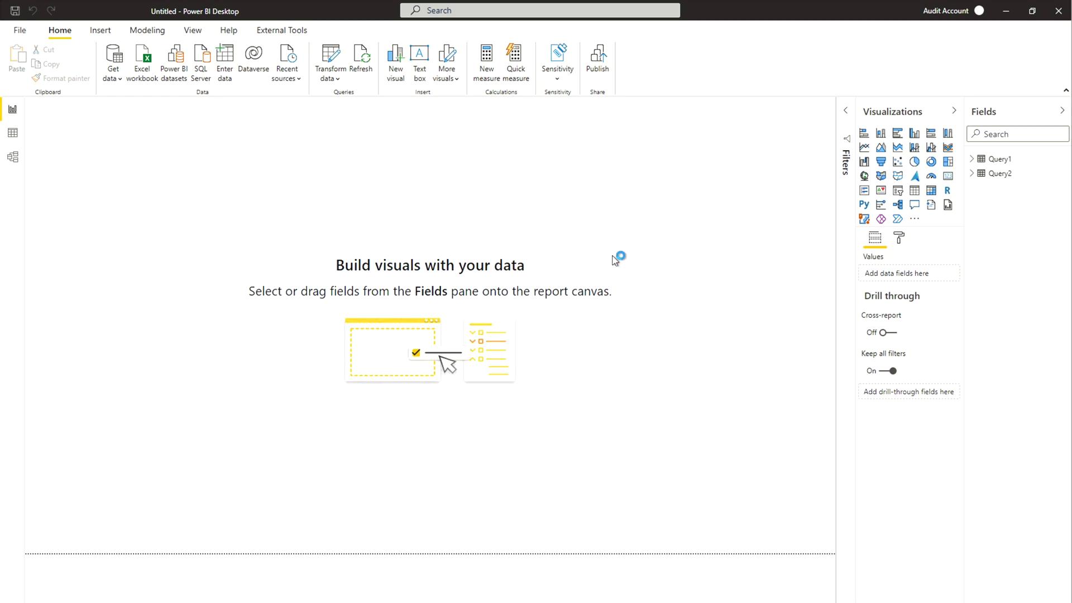
# Enter the copied OneDrive address as the site URL, strip the _layouts/15/onedrive.aspx ending, and submit it
pyautogui.hotkey('ctrl', 'v')
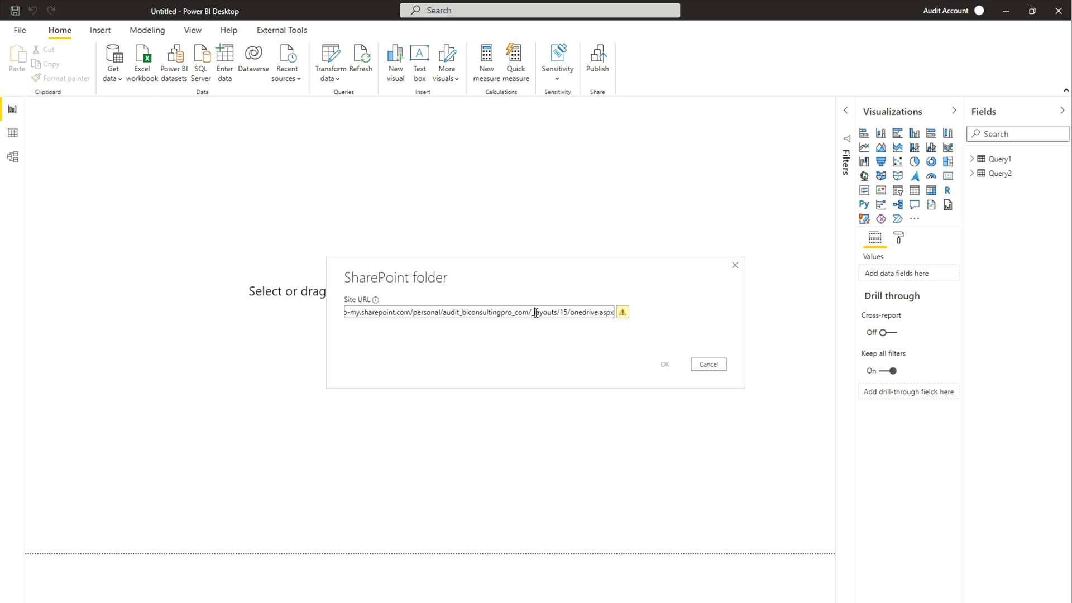
pyautogui.moveTo(531, 312); pyautogui.dragTo(625, 326)
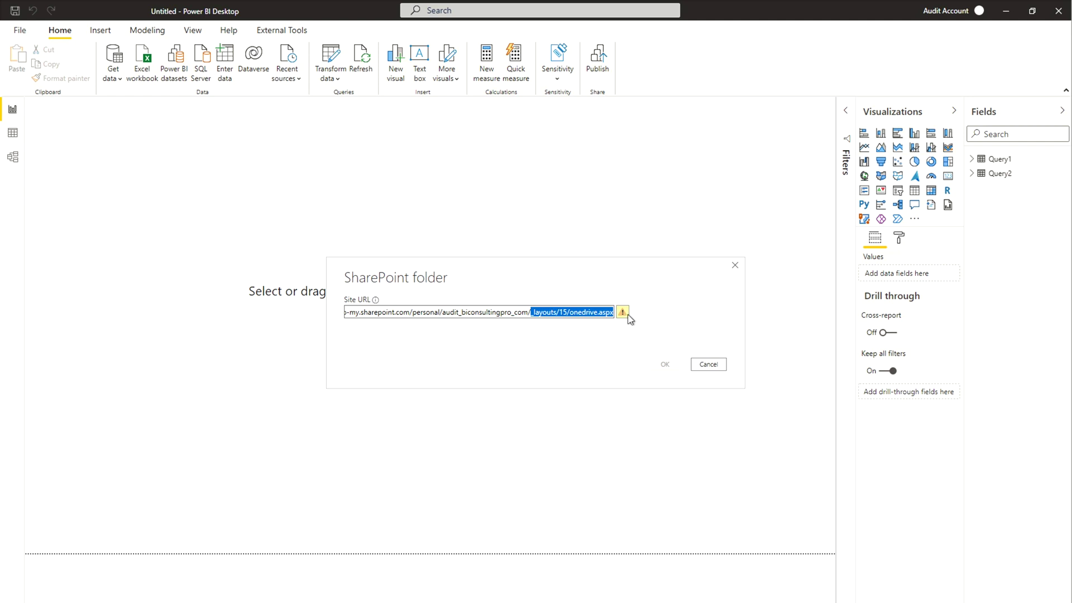
pyautogui.press('BackSpace')
pyautogui.click(661, 364)
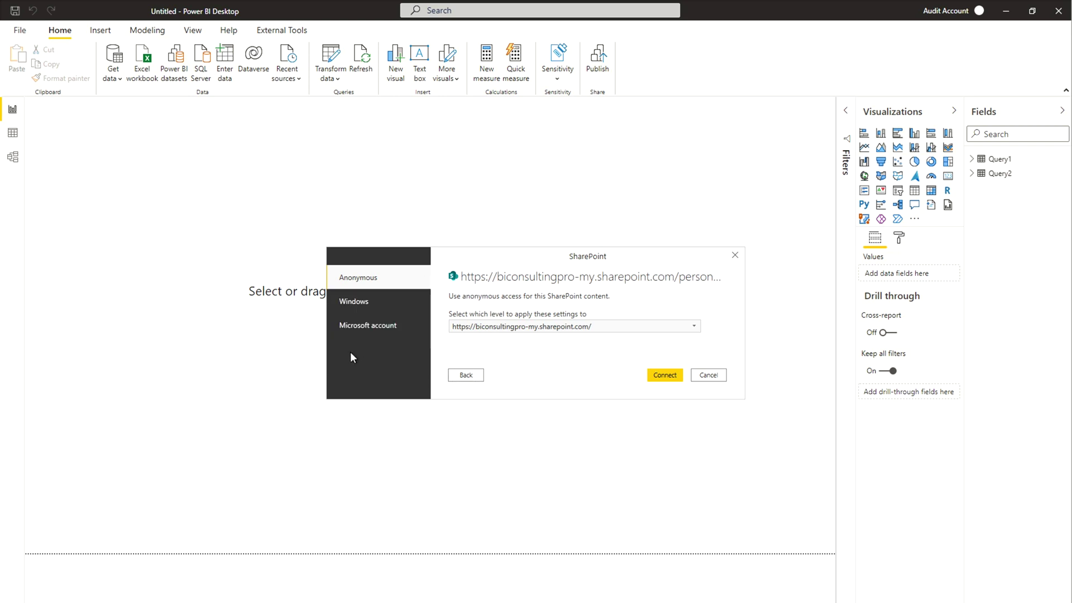
# Choose Microsoft account authentication for the OneDrive connection and sign in with the existing work account
pyautogui.click(352, 327)
pyautogui.click(466, 315)
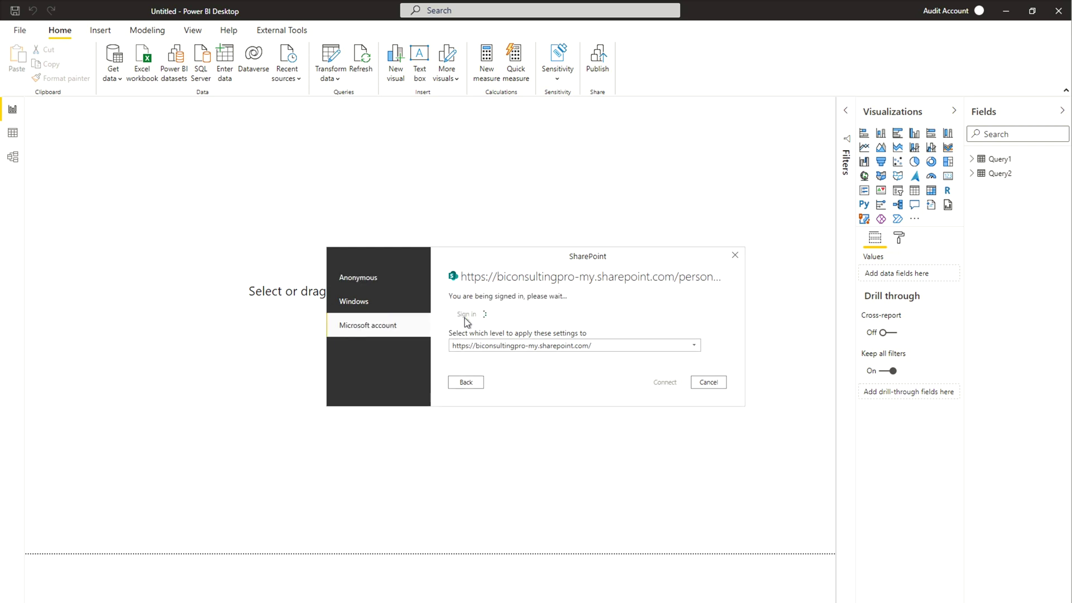
pyautogui.click(472, 293)
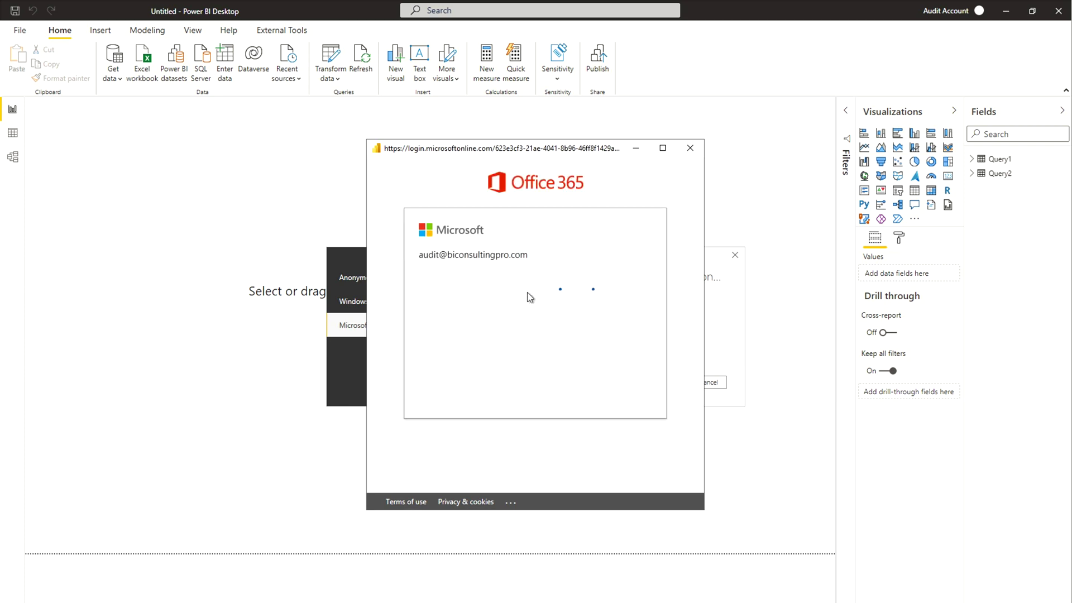